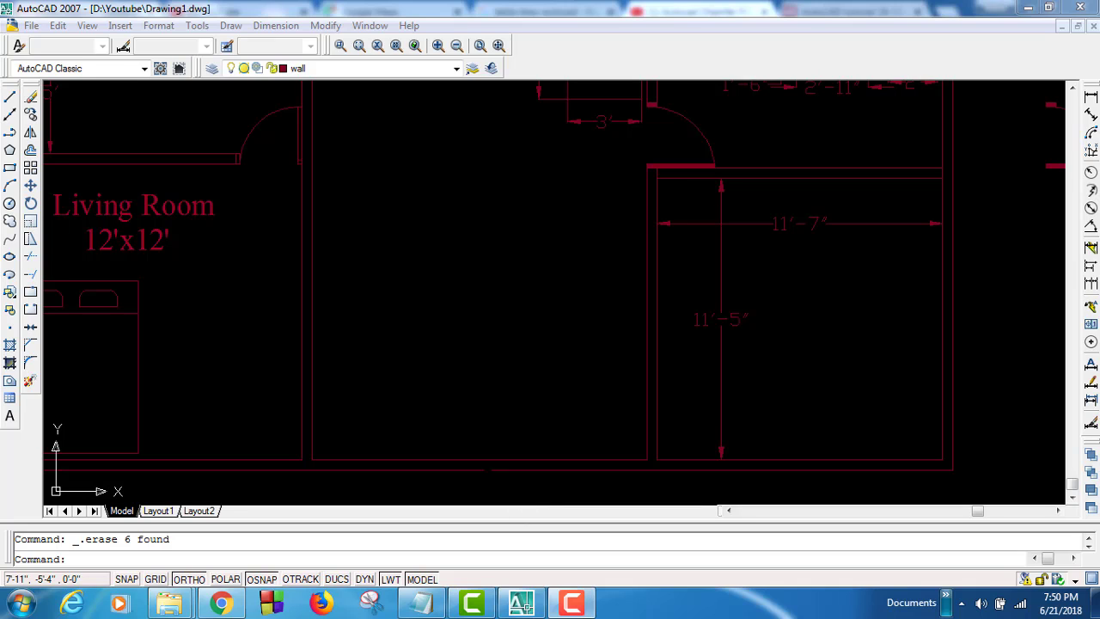
- Draw the bed as a closed 80 by 36 polyline rectangle right of the Living Room
{"action": "left_click", "coordinate": [10, 135]}
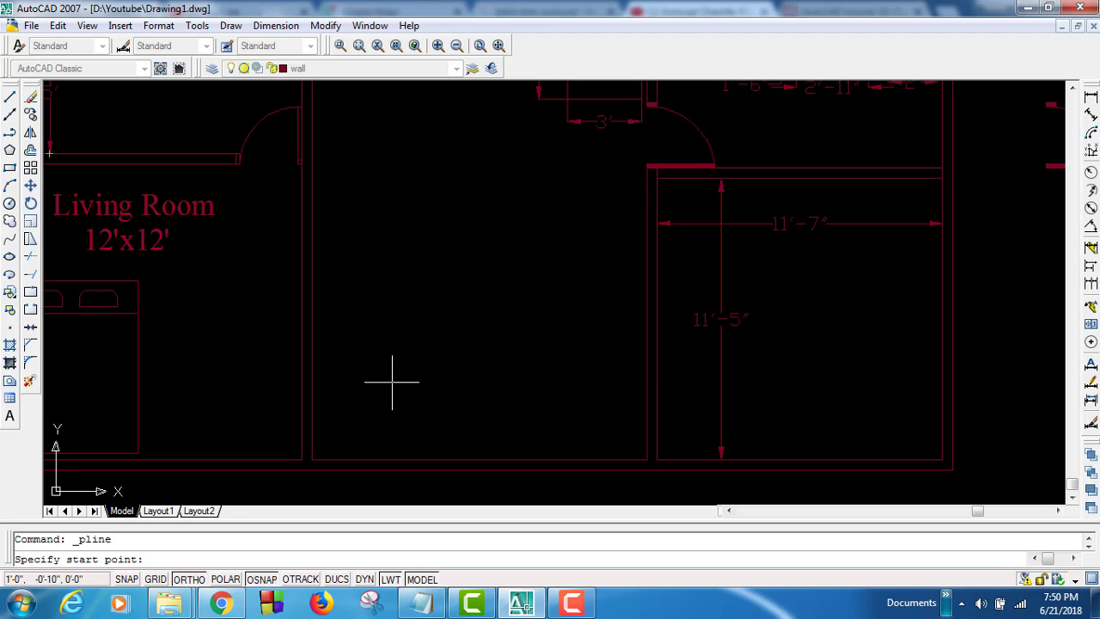
{"action": "left_click", "coordinate": [377, 398]}
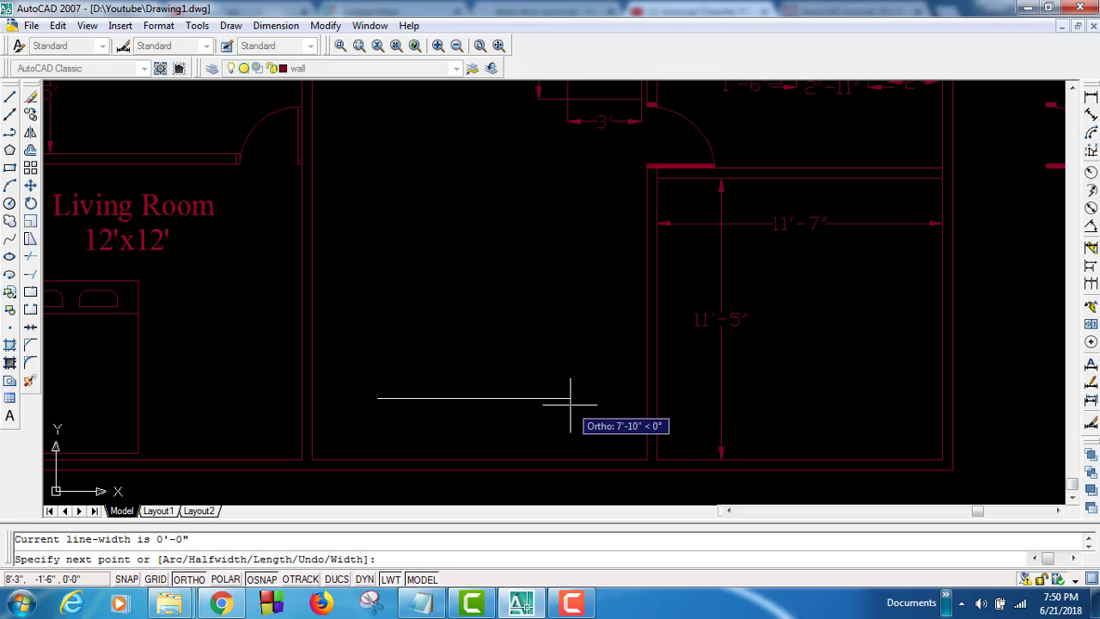
{"action": "type", "text": "8"}
{"action": "type", "text": "0"}
{"action": "key", "text": "Return"}
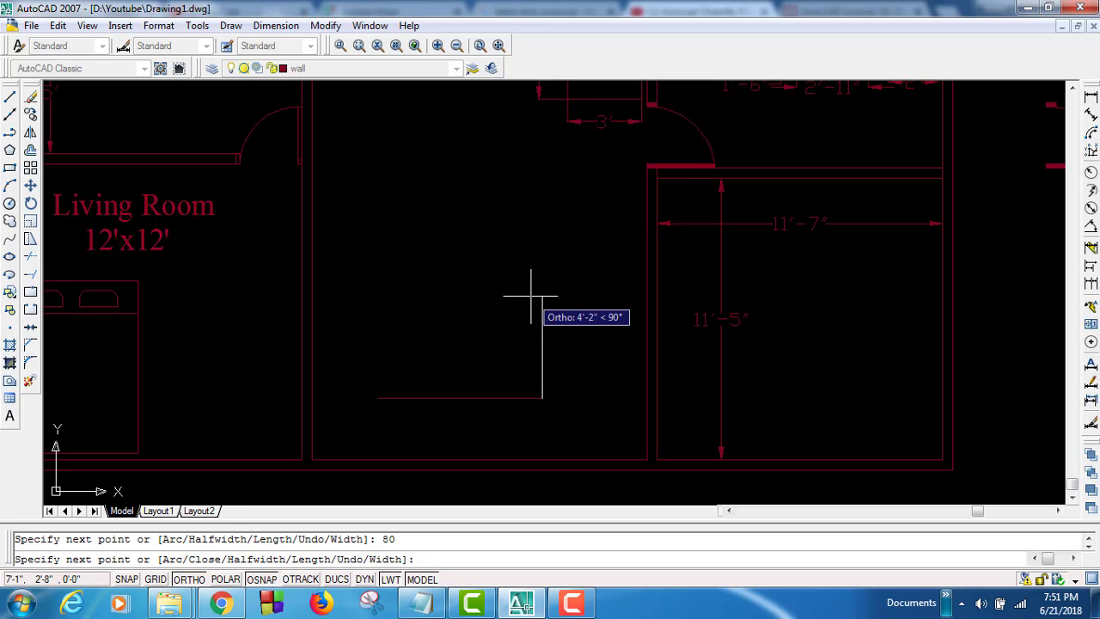
{"action": "type", "text": "36"}
{"action": "key", "text": "Return"}
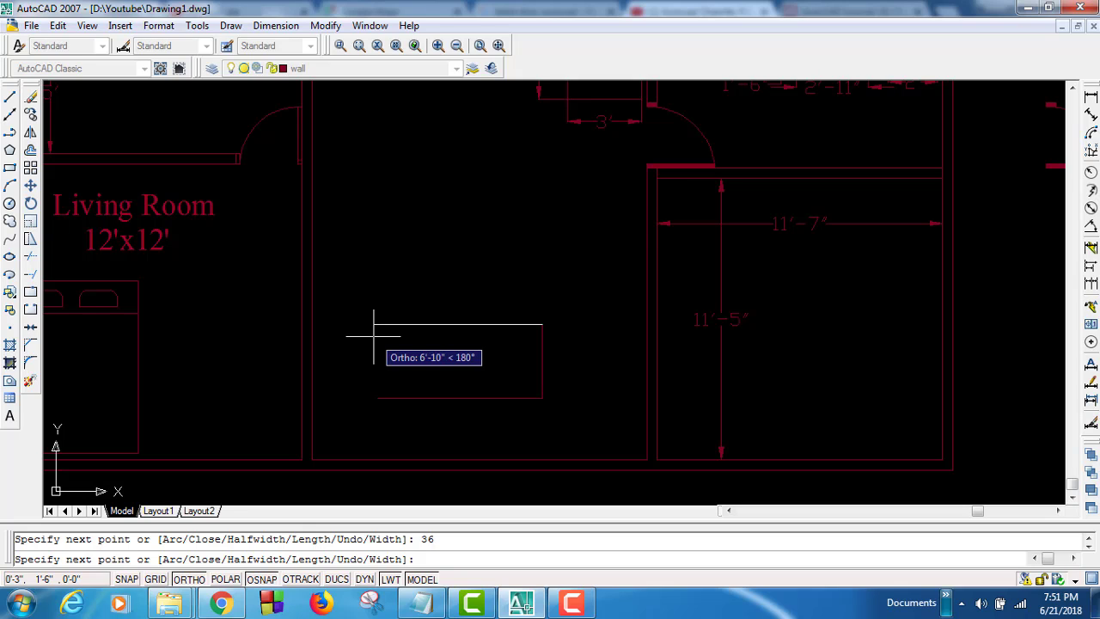
{"action": "type", "text": "80"}
{"action": "key", "text": "Return"}
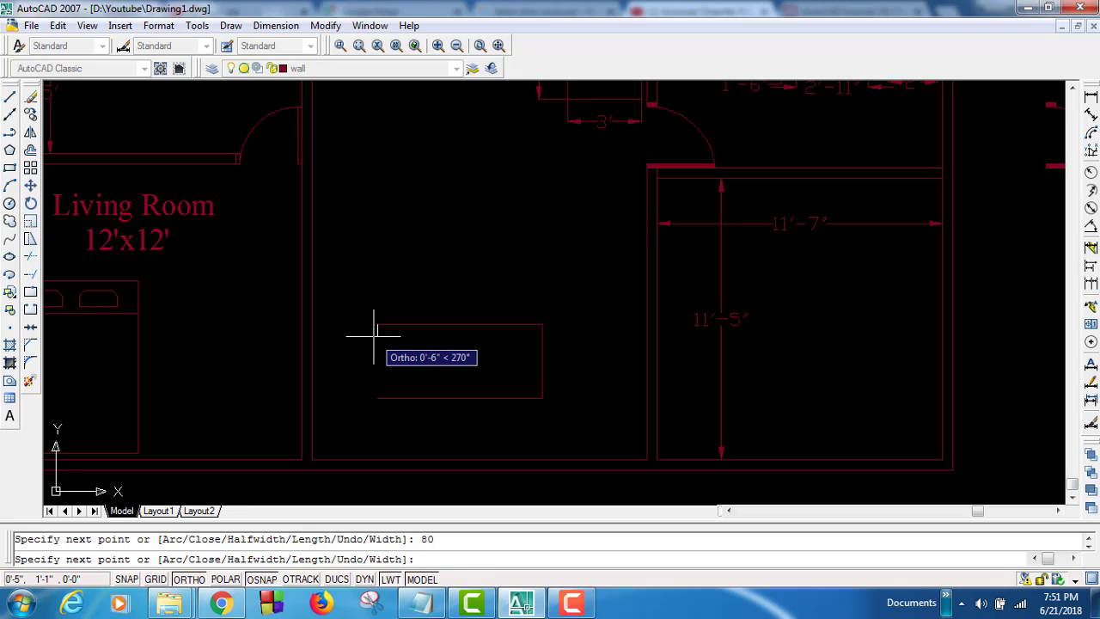
{"action": "left_click", "coordinate": [378, 398]}
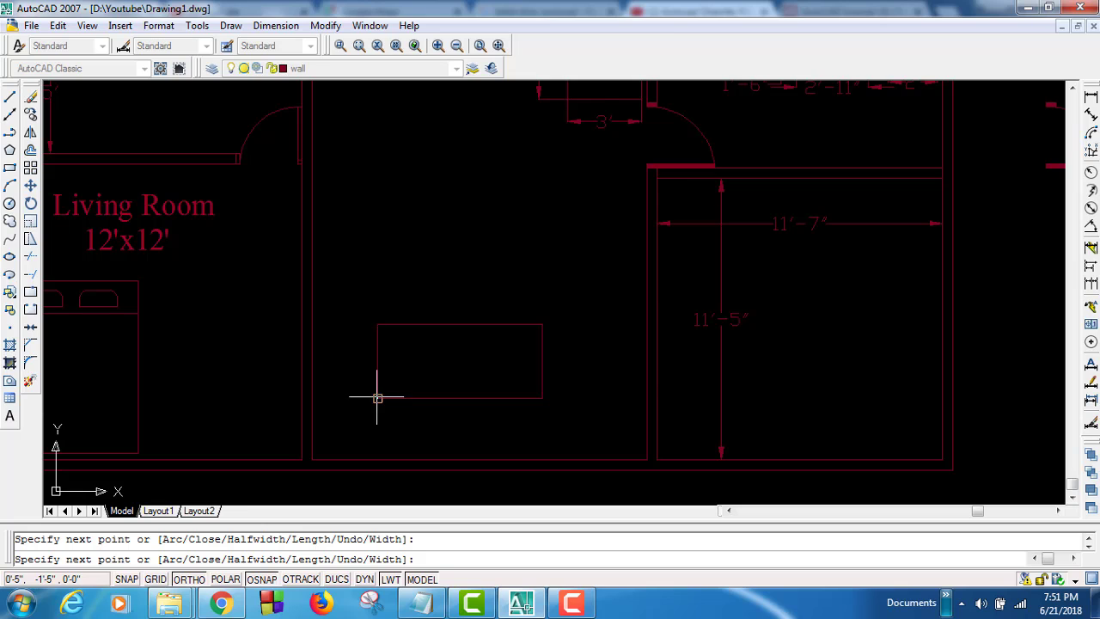
{"action": "type", "text": "80"}
{"action": "key", "text": "Return"}
{"action": "key", "text": "Escape"}
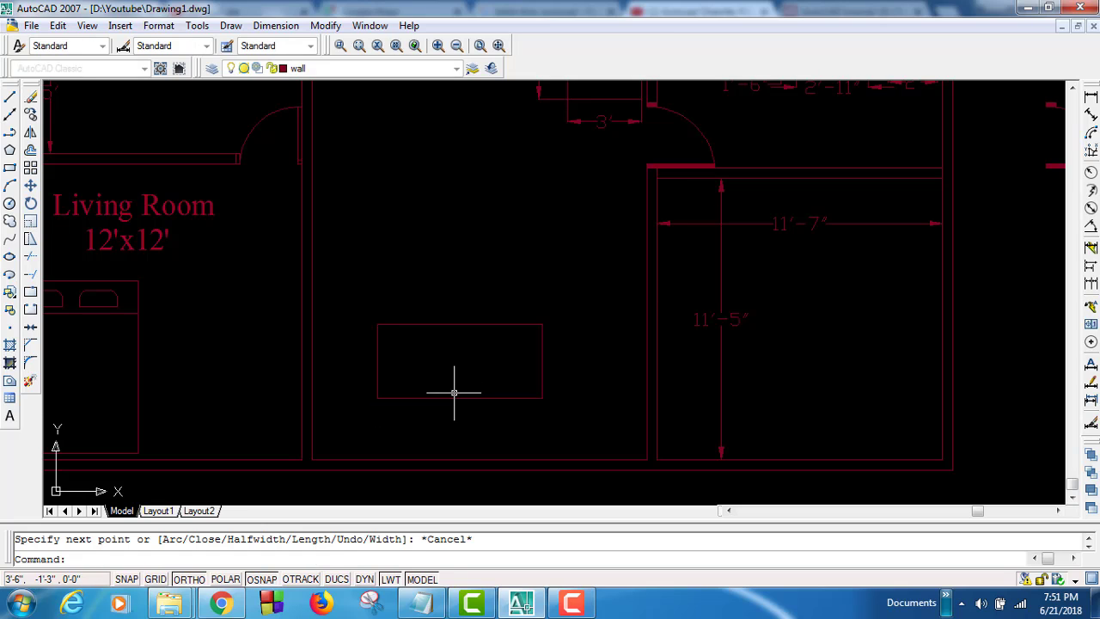
- Centre the view on the bed rectangle and window-select it
{"action": "scroll", "coordinate": [416, 403], "scroll_direction": "up", "scroll_amount": 1}
{"action": "scroll", "coordinate": [424, 388], "scroll_direction": "up", "scroll_amount": 1}
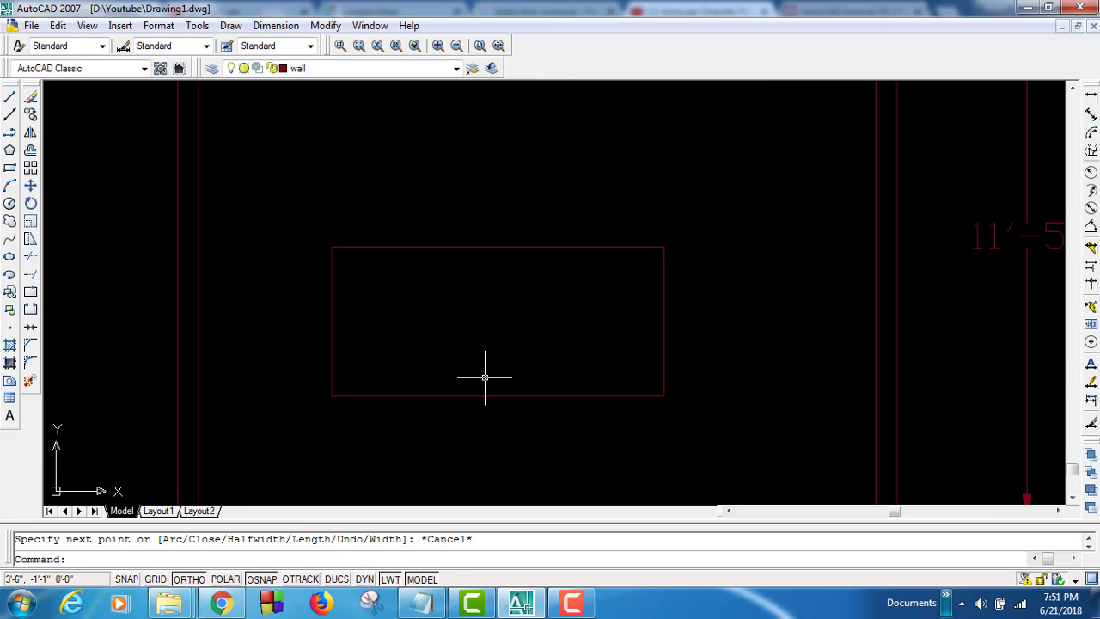
{"action": "scroll", "coordinate": [477, 365], "scroll_direction": "down", "scroll_amount": 1}
{"action": "scroll", "coordinate": [482, 361], "scroll_direction": "up", "scroll_amount": 1}
{"action": "scroll", "coordinate": [488, 358], "scroll_direction": "up", "scroll_amount": 1}
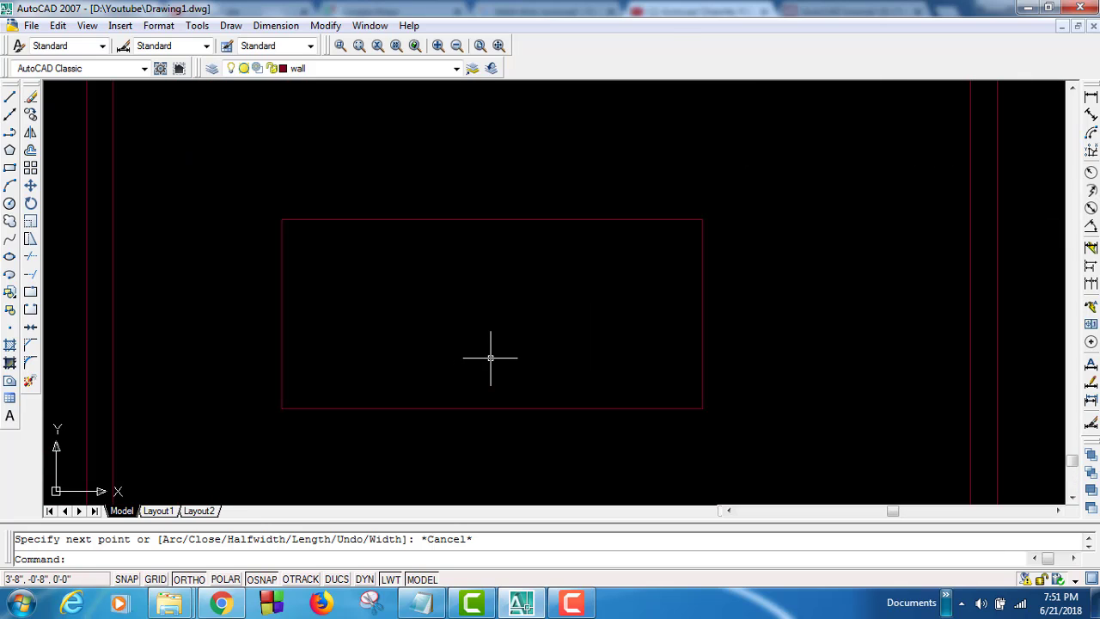
{"action": "middle_click_drag", "start_coordinate": [491, 356], "coordinate": [456, 331]}
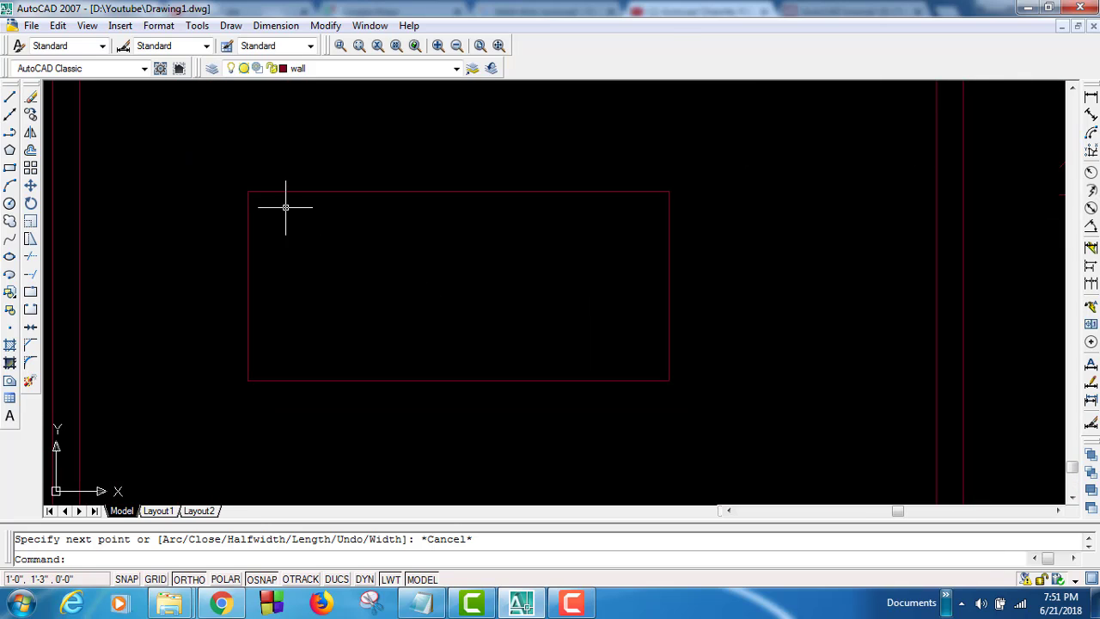
{"action": "left_click", "coordinate": [323, 229]}
{"action": "left_click", "coordinate": [210, 131]}
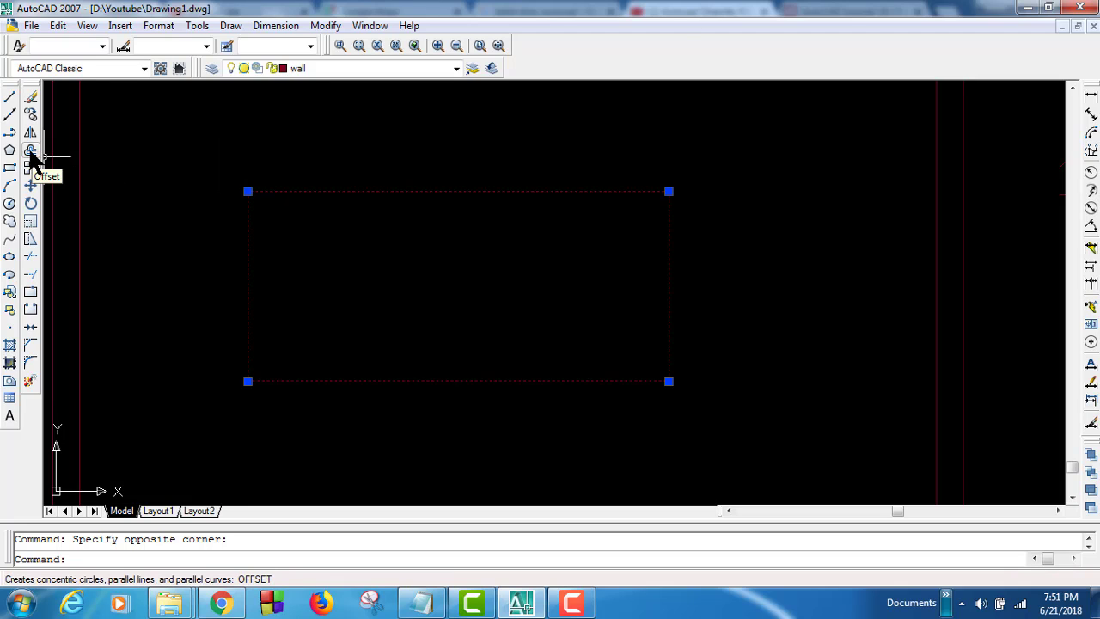
- Offset the bed outline 2 units outward to form a double-lined bed
{"action": "left_click", "coordinate": [30, 152]}
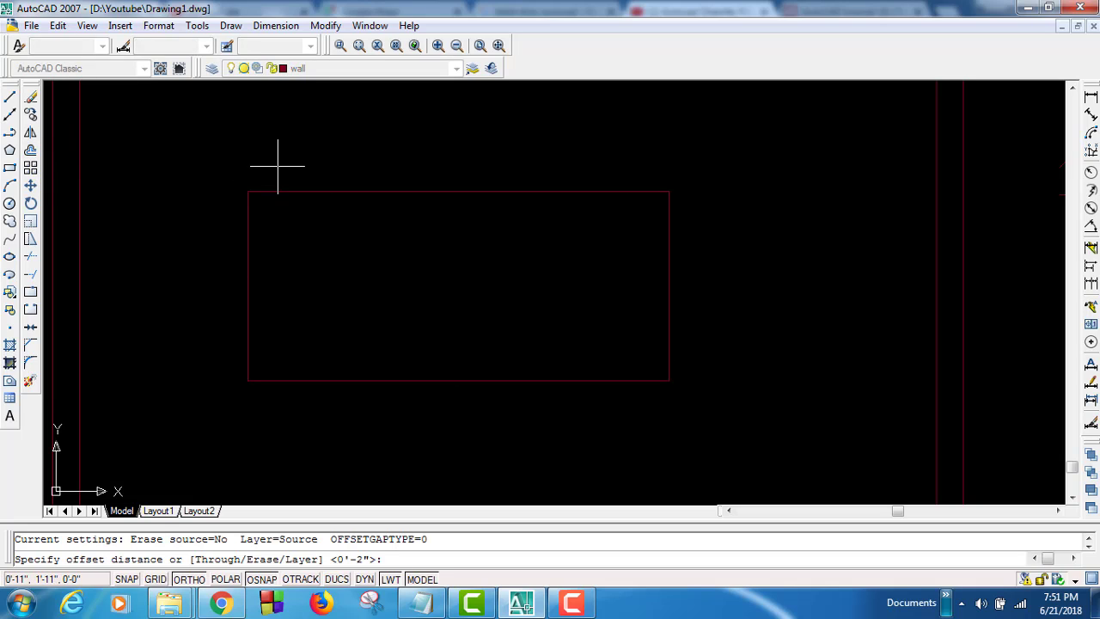
{"action": "type", "text": "2"}
{"action": "key", "text": "Return"}
{"action": "left_click", "coordinate": [277, 162]}
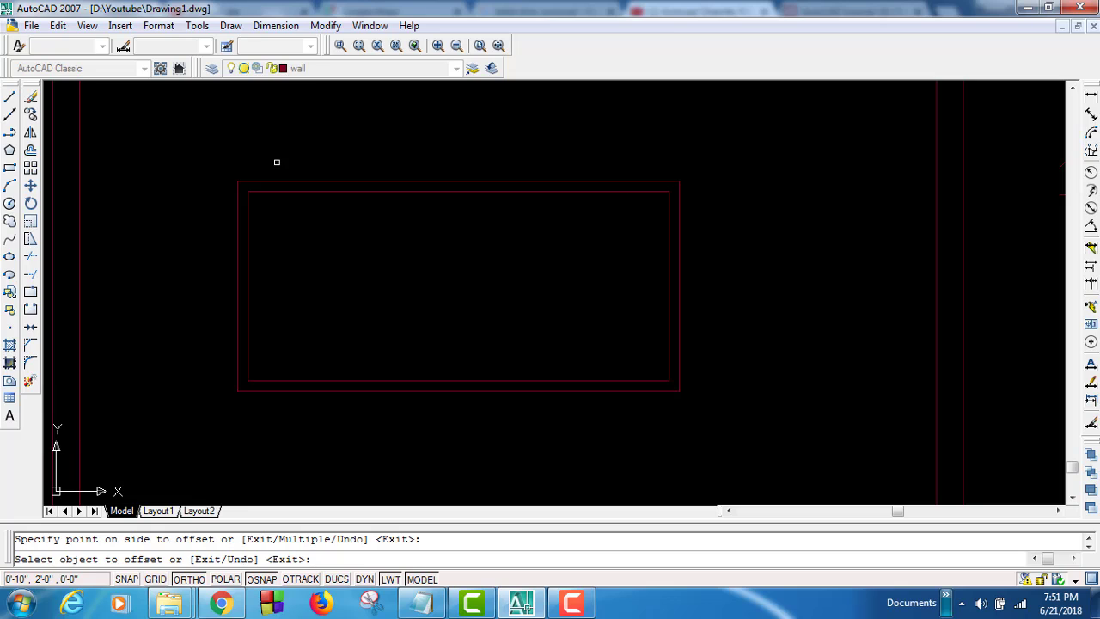
{"action": "scroll", "coordinate": [411, 336], "scroll_direction": "down", "scroll_amount": 2}
{"action": "scroll", "coordinate": [413, 340], "scroll_direction": "down", "scroll_amount": 2}
{"action": "scroll", "coordinate": [415, 343], "scroll_direction": "up", "scroll_amount": 2}
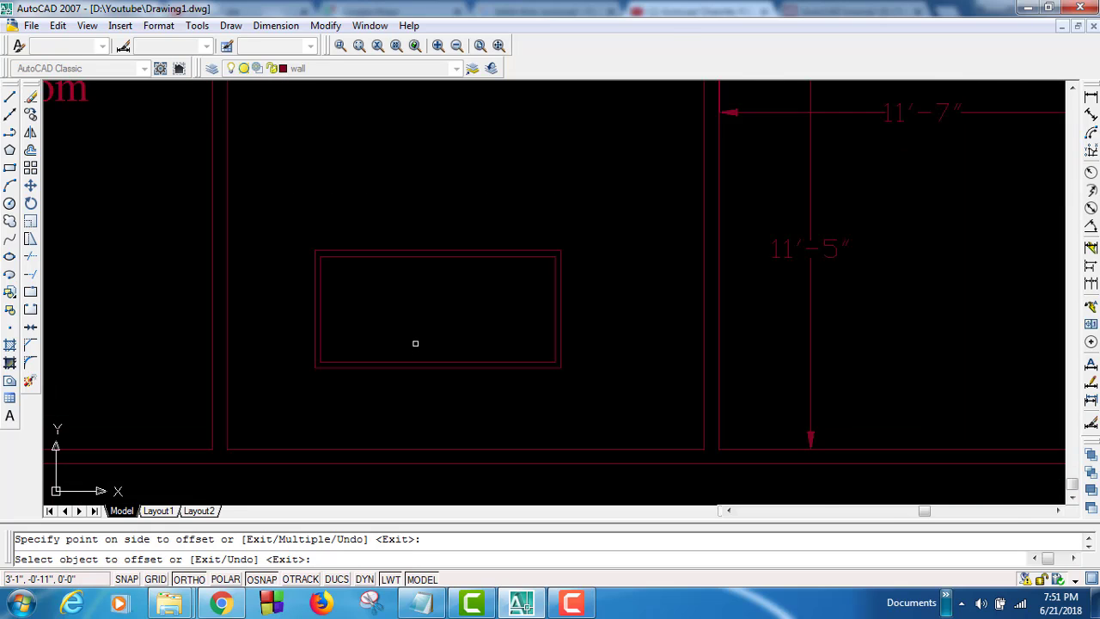
{"action": "scroll", "coordinate": [415, 343], "scroll_direction": "up", "scroll_amount": 2}
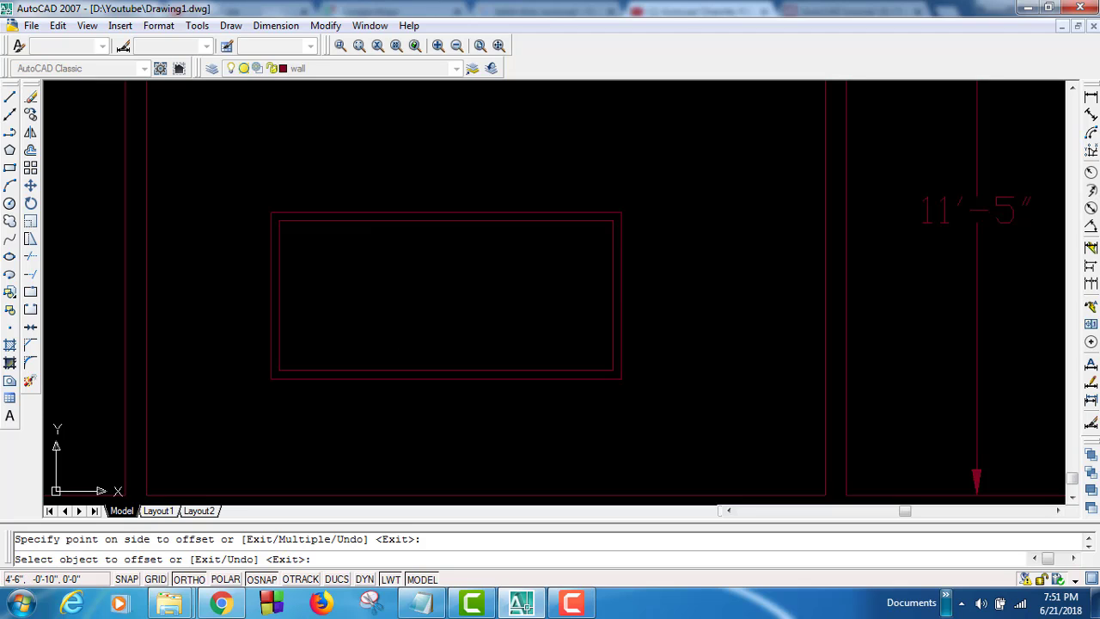
{"action": "mouse_move", "coordinate": [597, 338]}
{"action": "middle_mouse_down"}
{"action": "mouse_move", "coordinate": [499, 338]}
{"action": "mouse_move", "coordinate": [465, 325]}
{"action": "middle_mouse_up"}
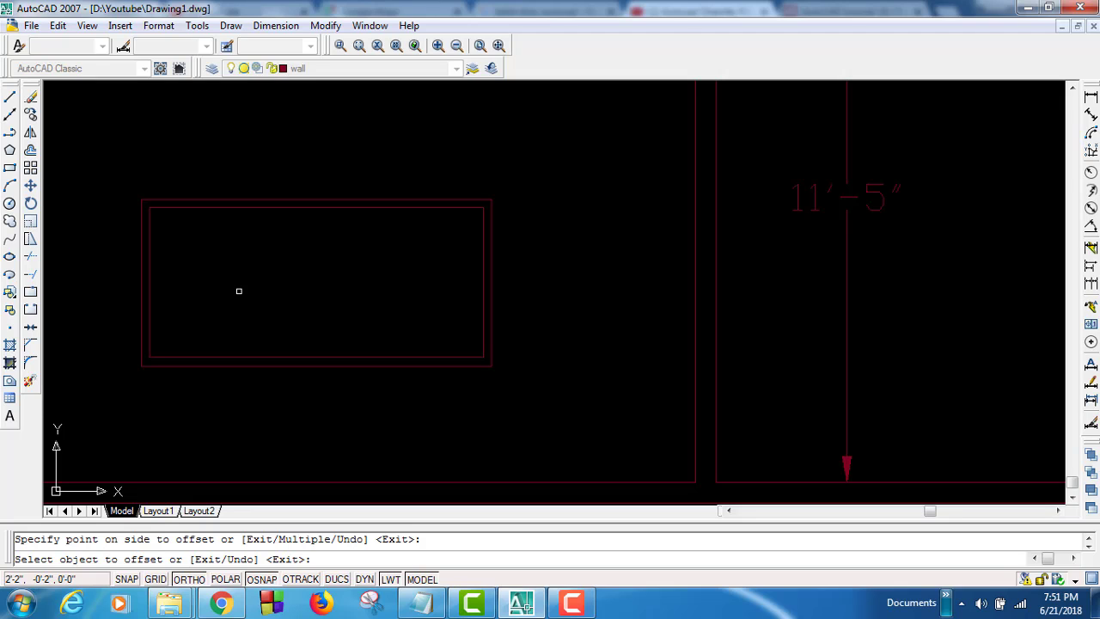
- Draw an 18 by 16 polyline rectangle for the side table beside the bed
{"action": "left_click", "coordinate": [10, 132]}
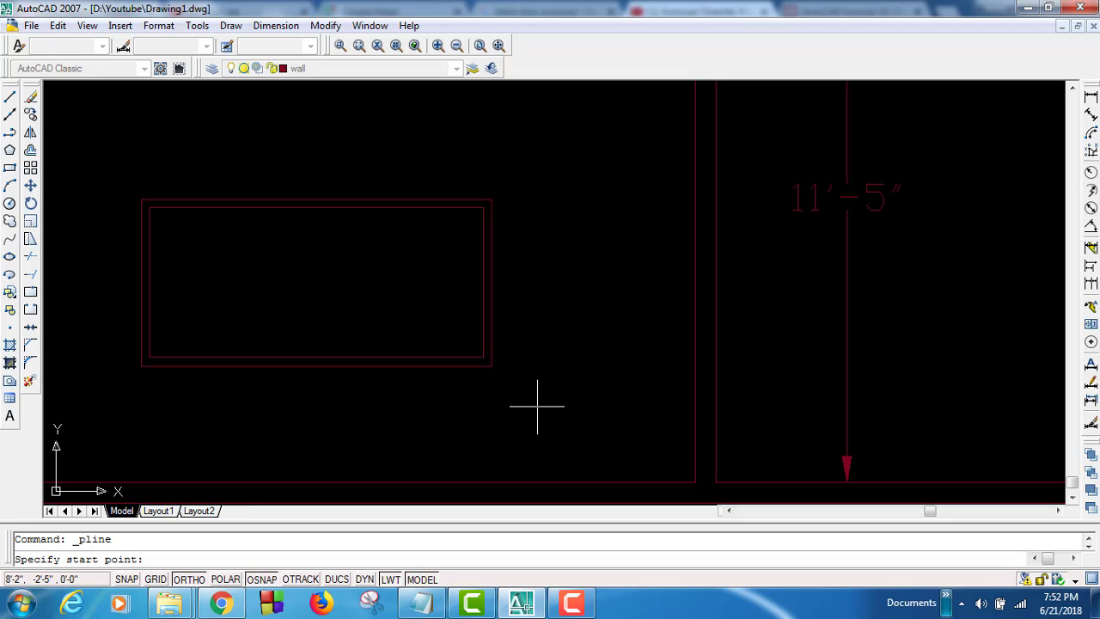
{"action": "scroll", "coordinate": [535, 383], "scroll_direction": "up", "scroll_amount": 2}
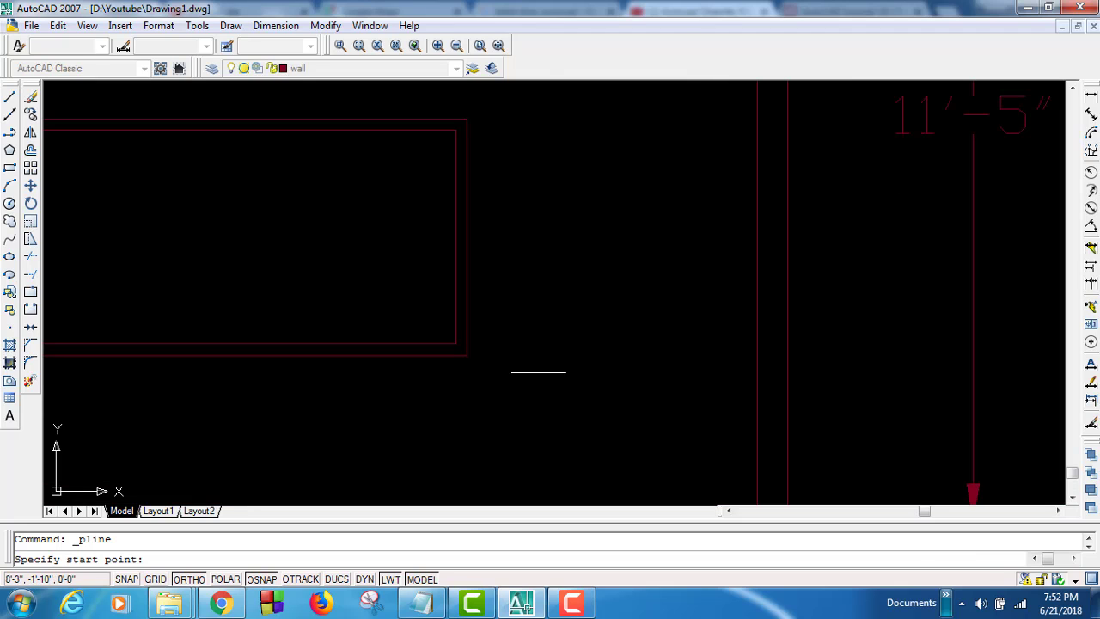
{"action": "left_click", "coordinate": [328, 361]}
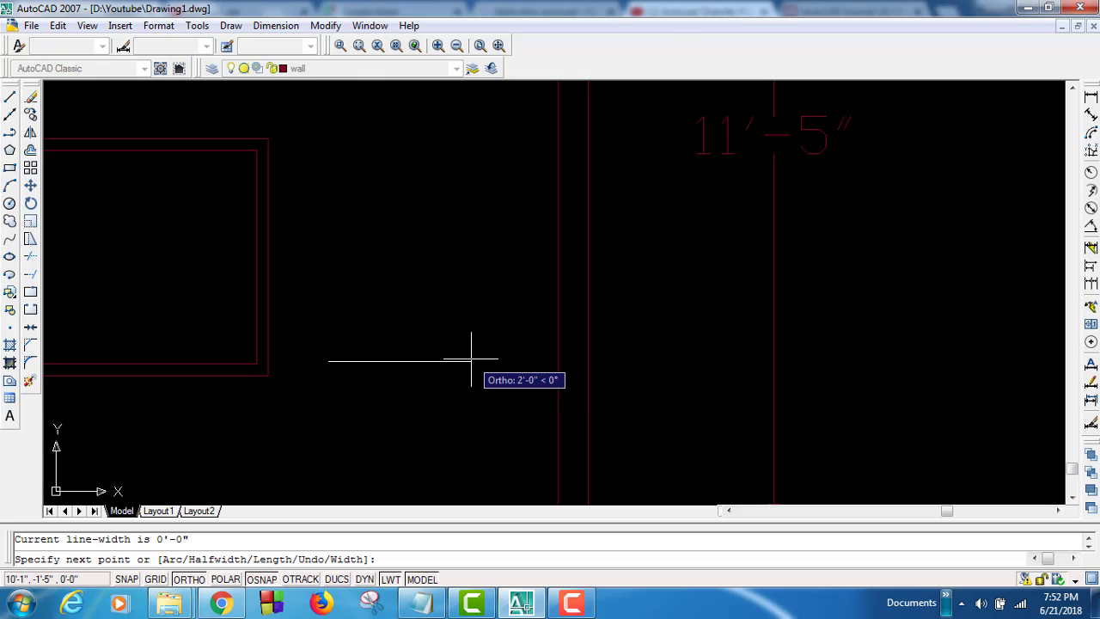
{"action": "type", "text": "18"}
{"action": "key", "text": "Return"}
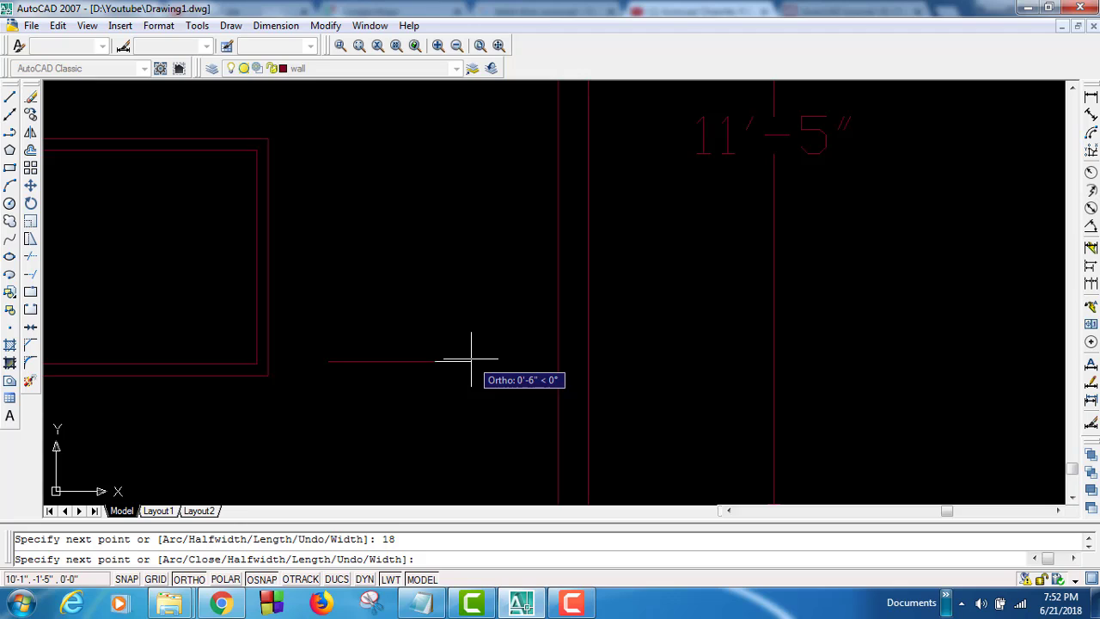
{"action": "type", "text": "1"}
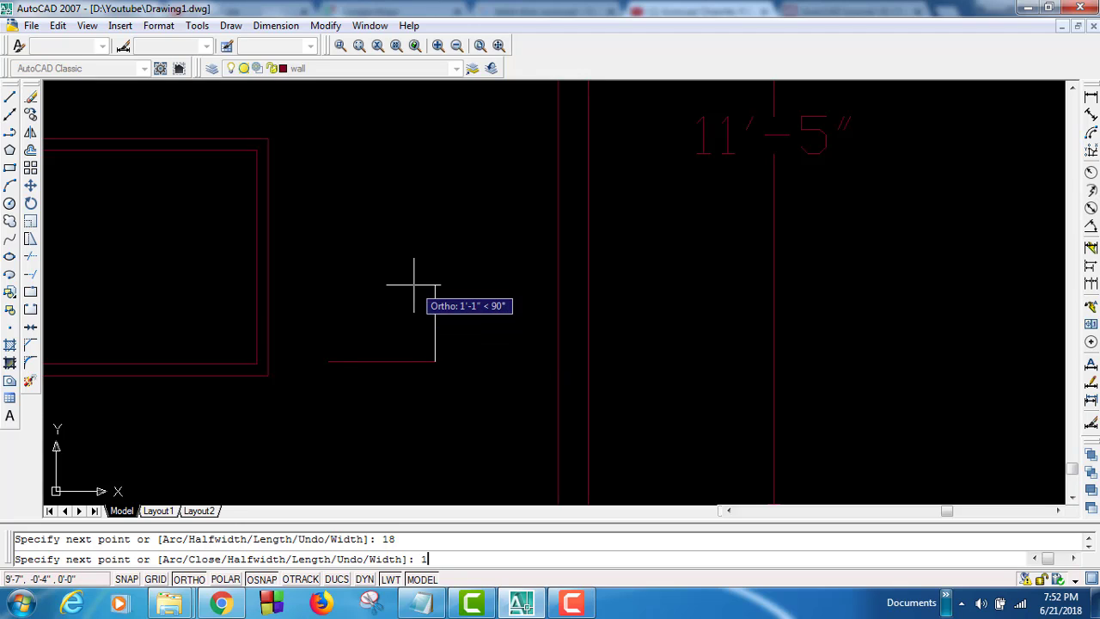
{"action": "type", "text": "6"}
{"action": "key", "text": "Return"}
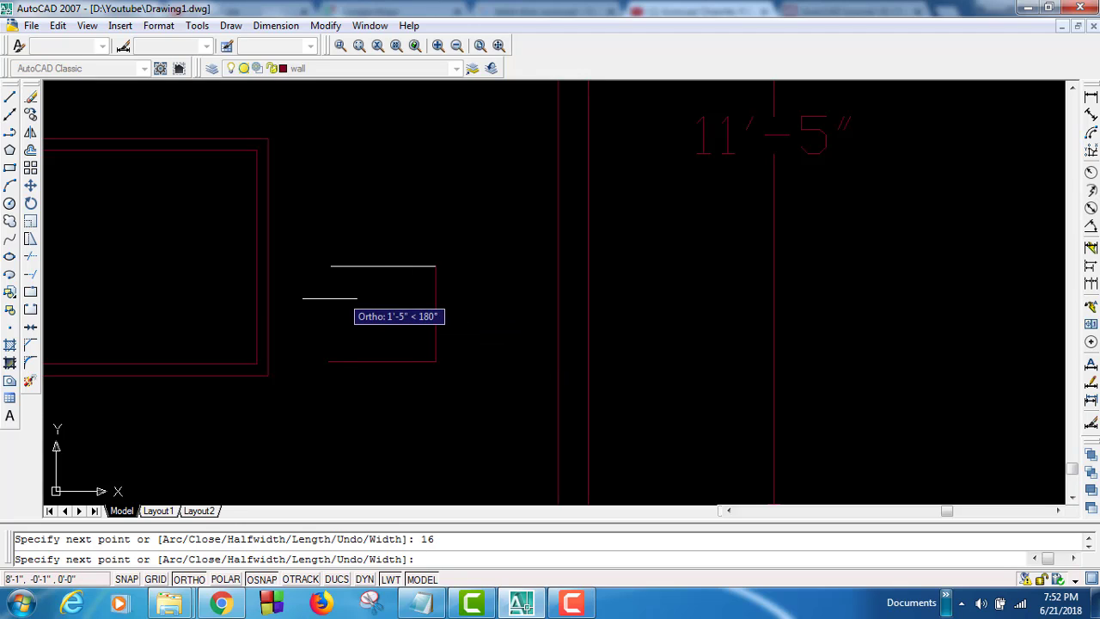
{"action": "type", "text": "18"}
{"action": "key", "text": "Return"}
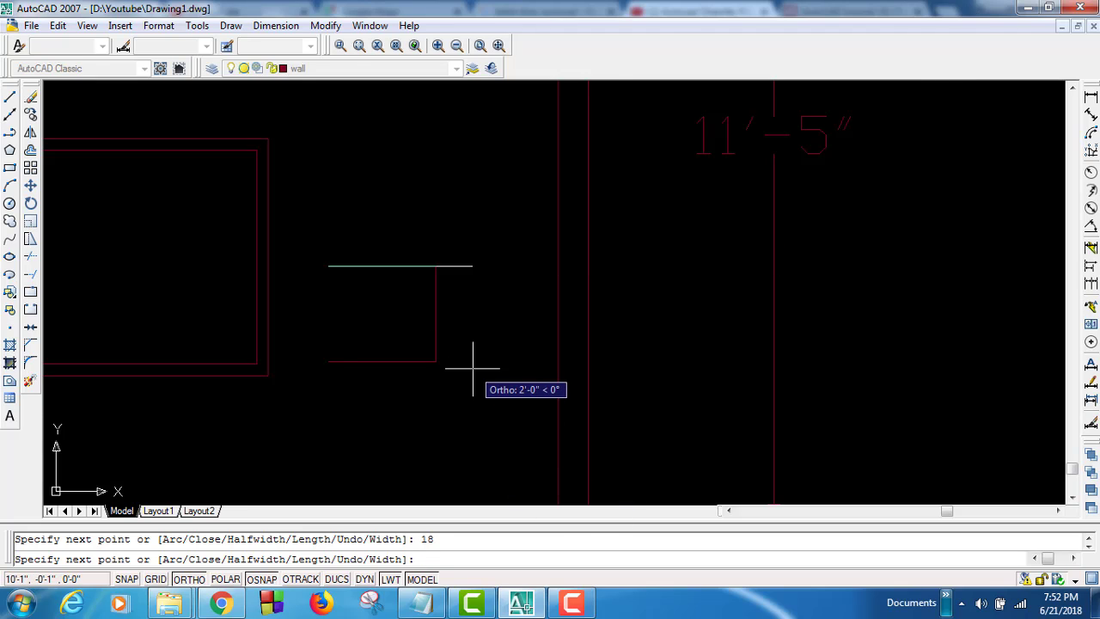
{"action": "left_click", "coordinate": [328, 361]}
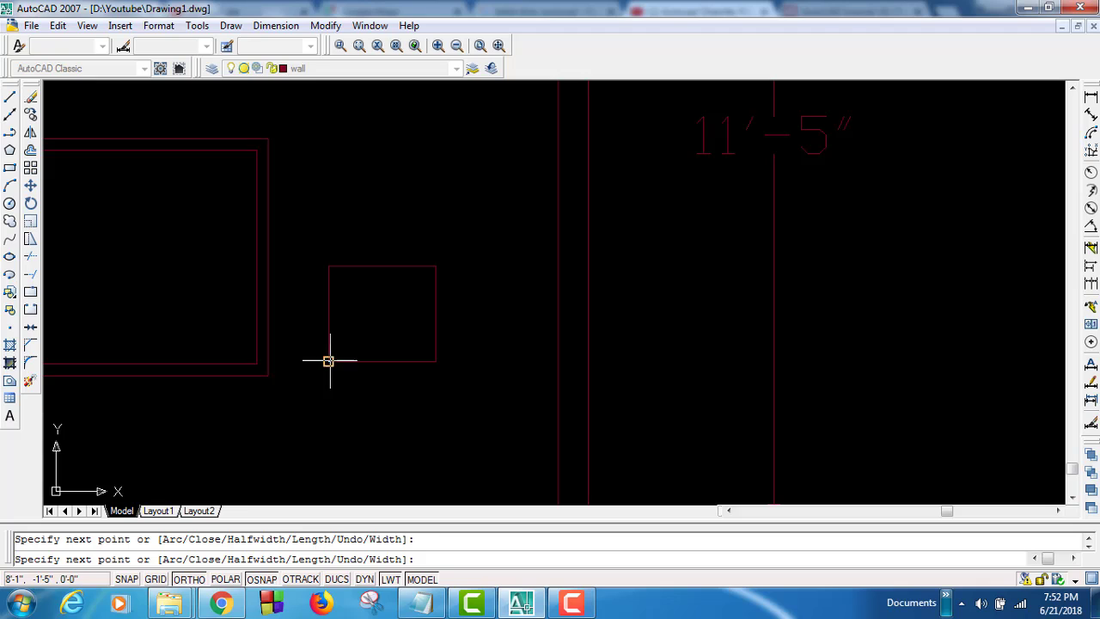
{"action": "key", "text": "Escape"}
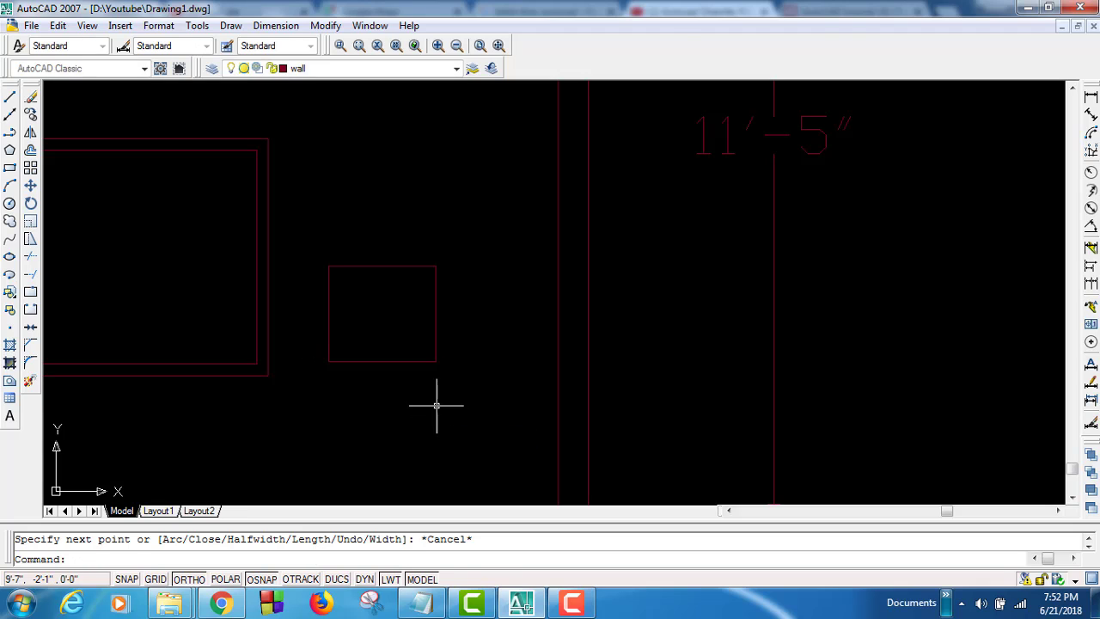
- Add a 3-inch strip from the table's top-right corner down to its bottom edge
{"action": "key", "text": "Return"}
{"action": "left_click", "coordinate": [435, 266]}
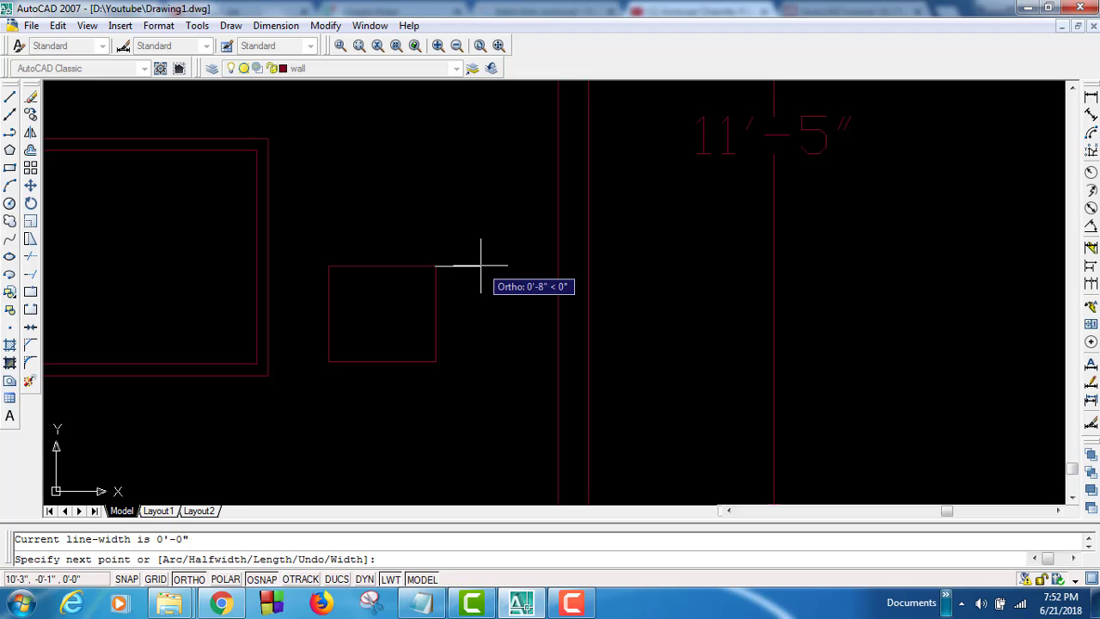
{"action": "type", "text": "3"}
{"action": "key", "text": "Return"}
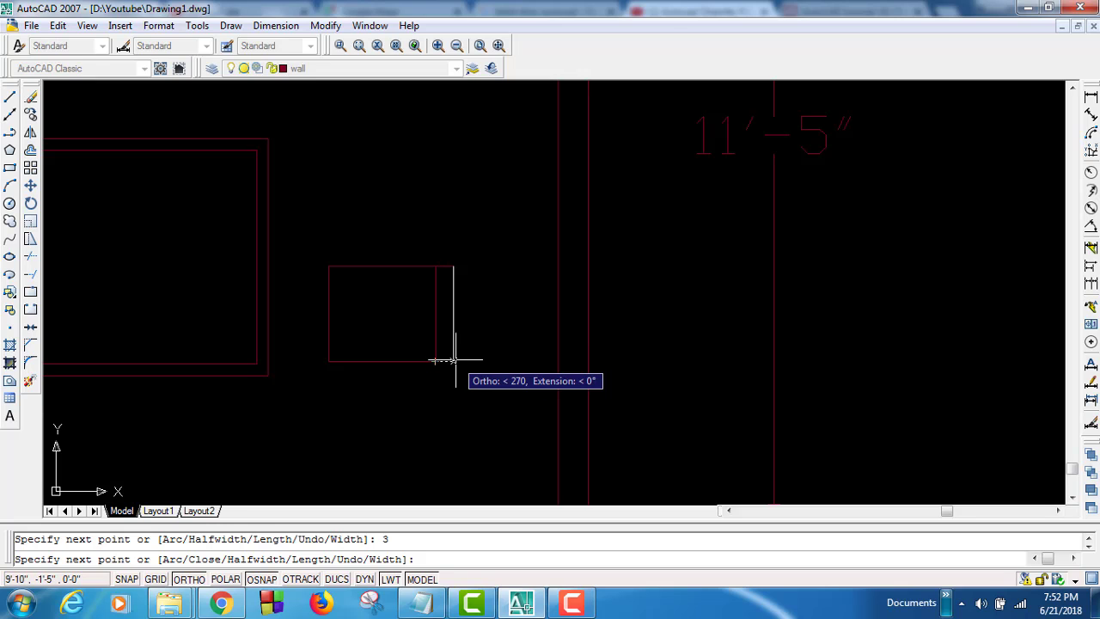
{"action": "left_click", "coordinate": [444, 362]}
{"action": "key", "text": "Escape"}
{"action": "scroll", "coordinate": [460, 361], "scroll_direction": "down", "scroll_amount": 3}
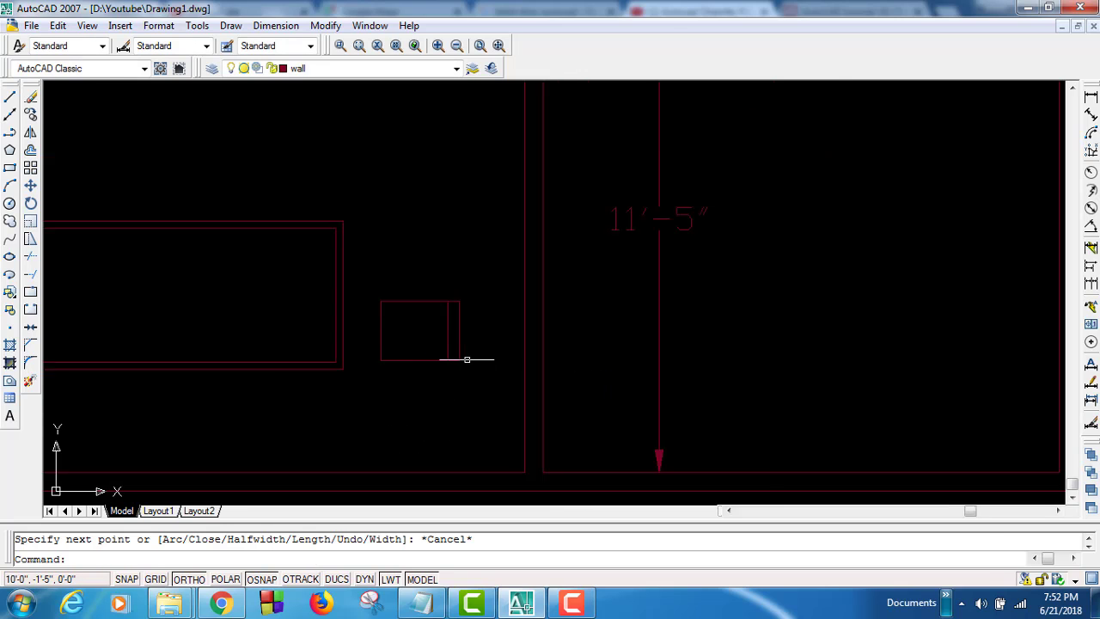
{"action": "scroll", "coordinate": [459, 395], "scroll_direction": "down", "scroll_amount": 3}
{"action": "scroll", "coordinate": [448, 378], "scroll_direction": "up", "scroll_amount": 1}
- Zoom and pan until the side table's top-left corner fills the view
{"action": "scroll", "coordinate": [450, 365], "scroll_direction": "up", "scroll_amount": 1}
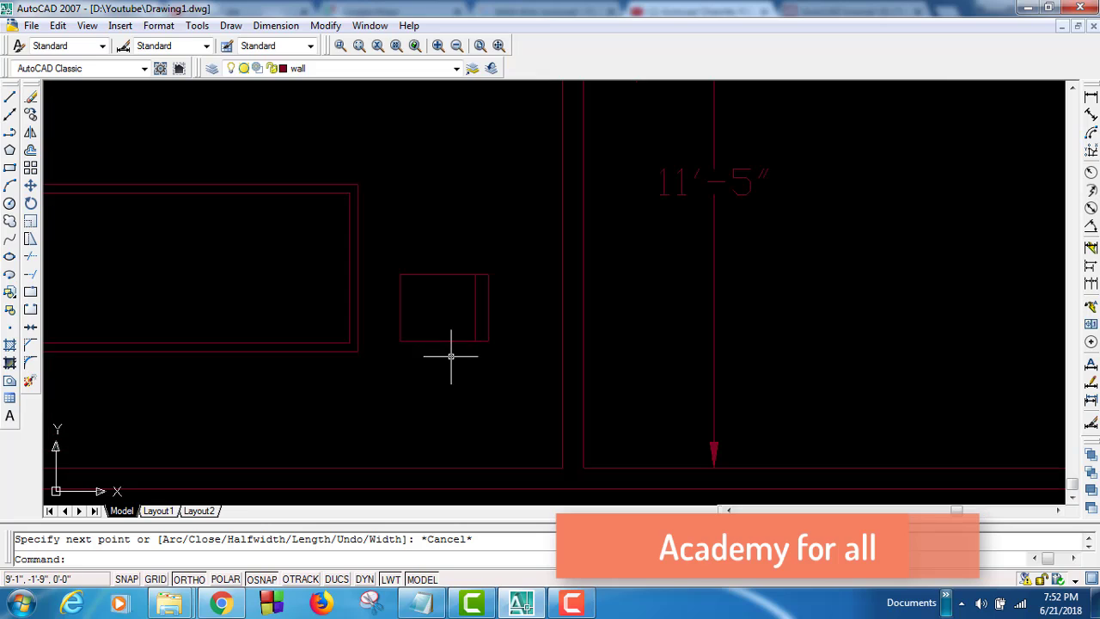
{"action": "scroll", "coordinate": [447, 378], "scroll_direction": "up", "scroll_amount": 1}
{"action": "middle_click_drag", "start_coordinate": [447, 382], "coordinate": [447, 388]}
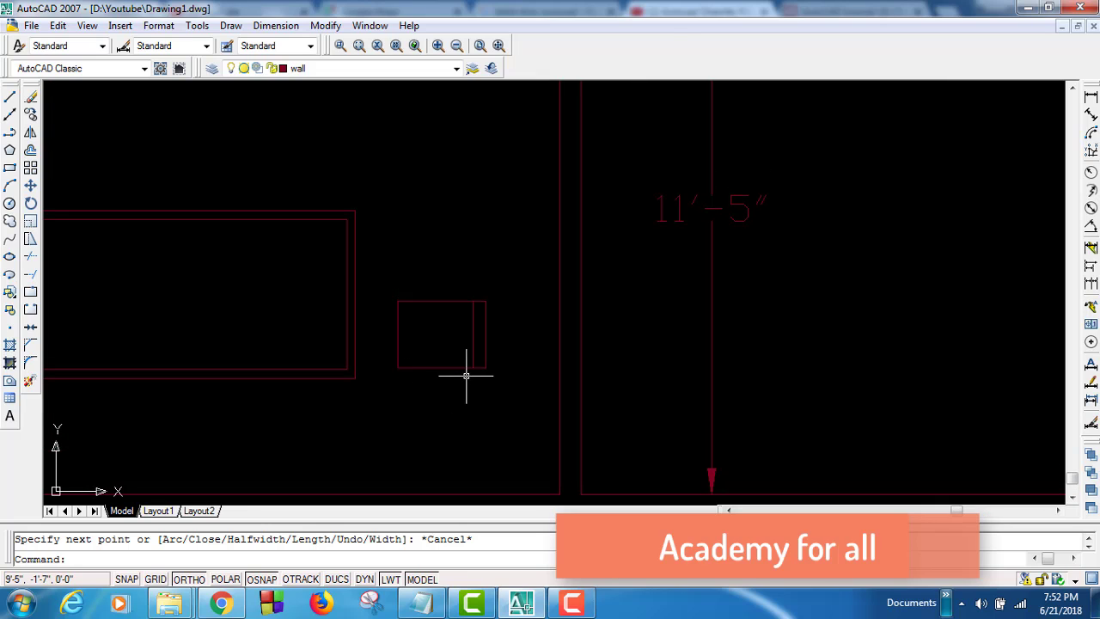
{"action": "scroll", "coordinate": [481, 378], "scroll_direction": "up", "scroll_amount": 3}
{"action": "scroll", "coordinate": [384, 288], "scroll_direction": "up", "scroll_amount": 2}
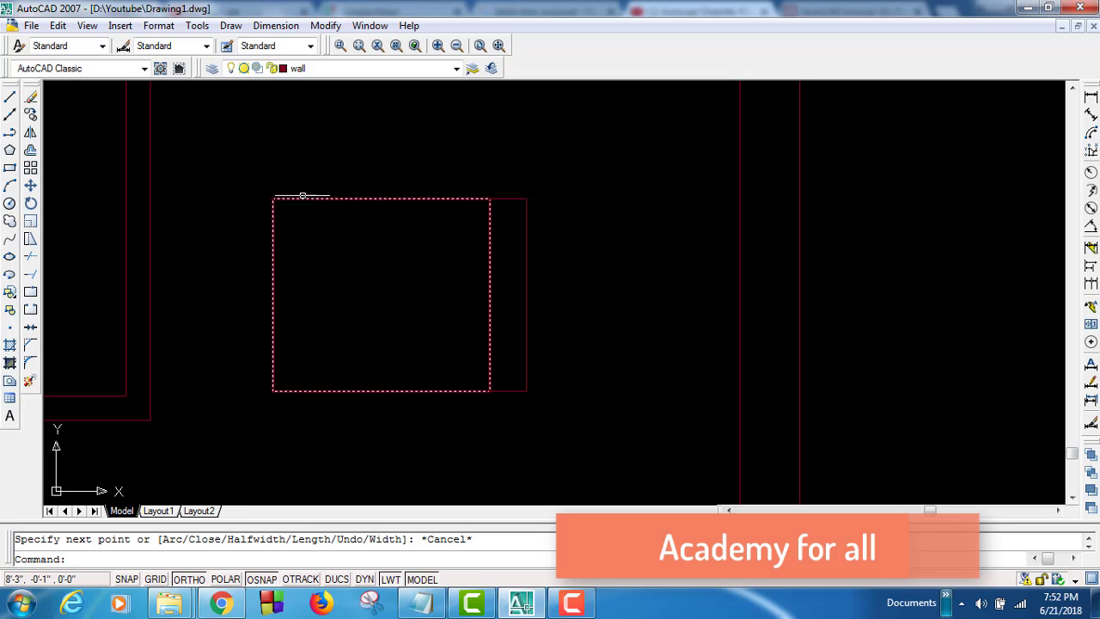
{"action": "scroll", "coordinate": [271, 203], "scroll_direction": "up", "scroll_amount": 5}
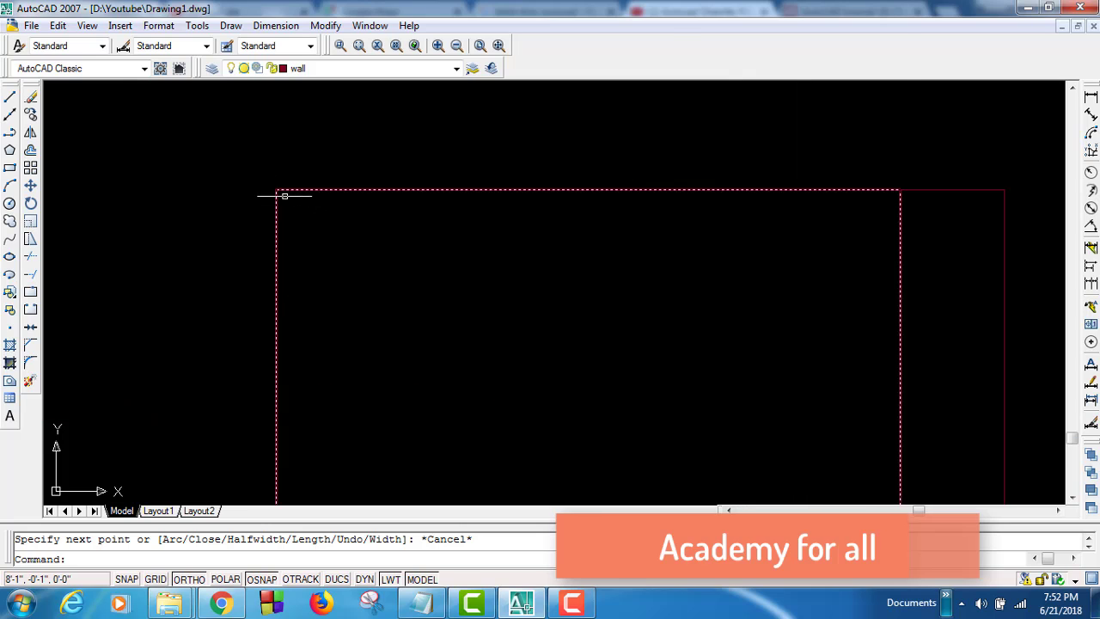
{"action": "mouse_move", "coordinate": [323, 311]}
{"action": "middle_mouse_down"}
{"action": "mouse_move", "coordinate": [329, 231]}
{"action": "mouse_move", "coordinate": [290, 284]}
{"action": "mouse_move", "coordinate": [274, 239]}
{"action": "middle_mouse_up"}
{"action": "scroll", "coordinate": [329, 206], "scroll_direction": "down", "scroll_amount": 2}
{"action": "scroll", "coordinate": [301, 258], "scroll_direction": "up", "scroll_amount": 2}
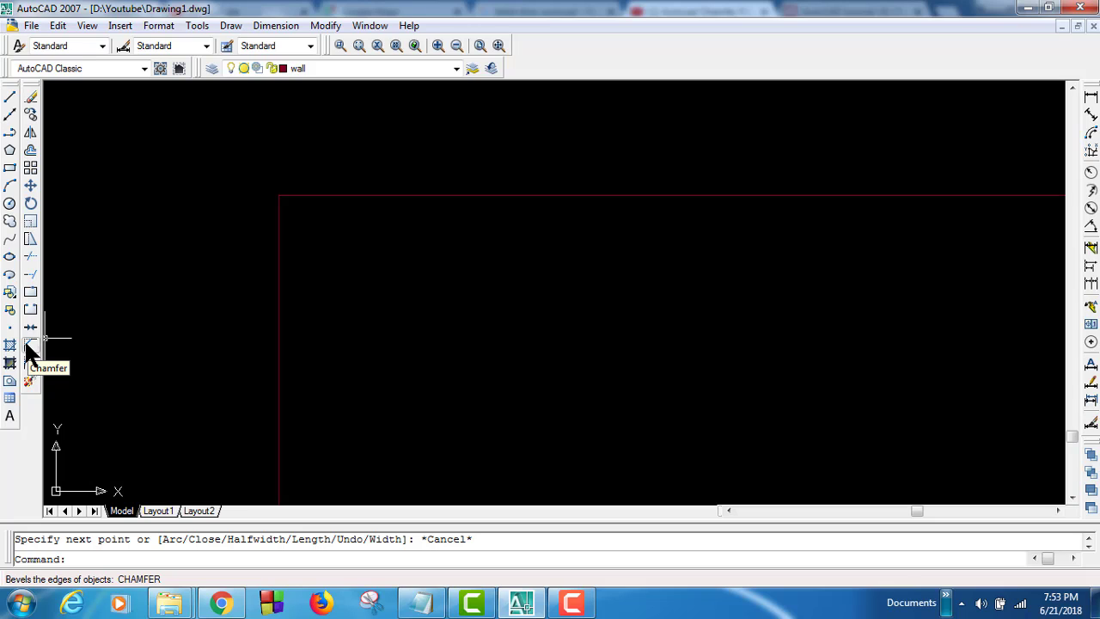
- Set the fillet radius to 10
{"action": "left_click", "coordinate": [31, 363]}
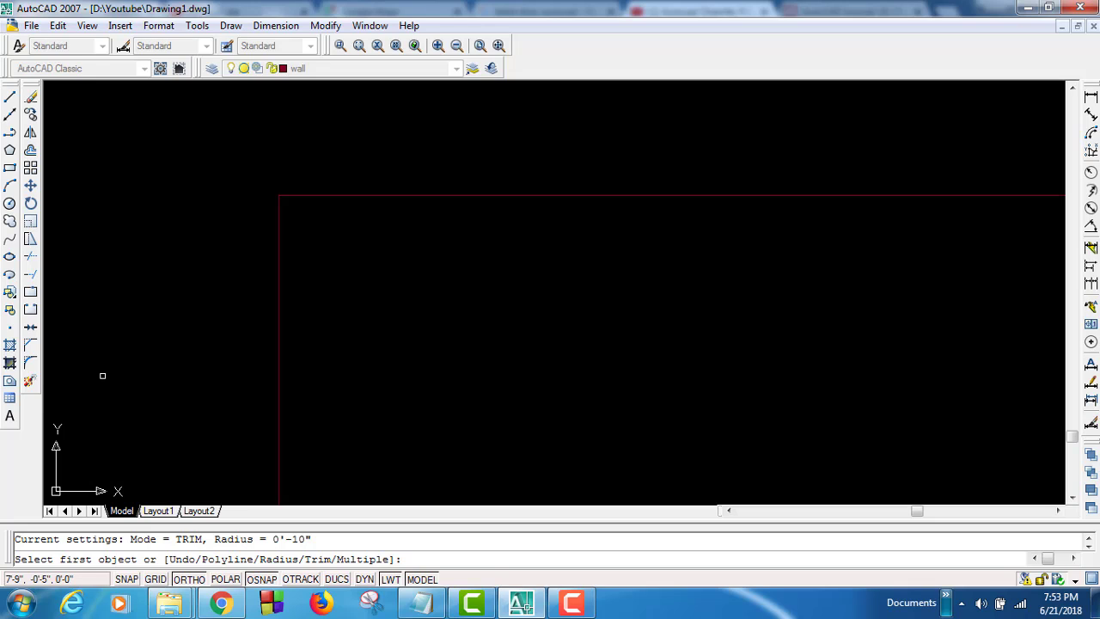
{"action": "type", "text": "r"}
{"action": "key", "text": "Return"}
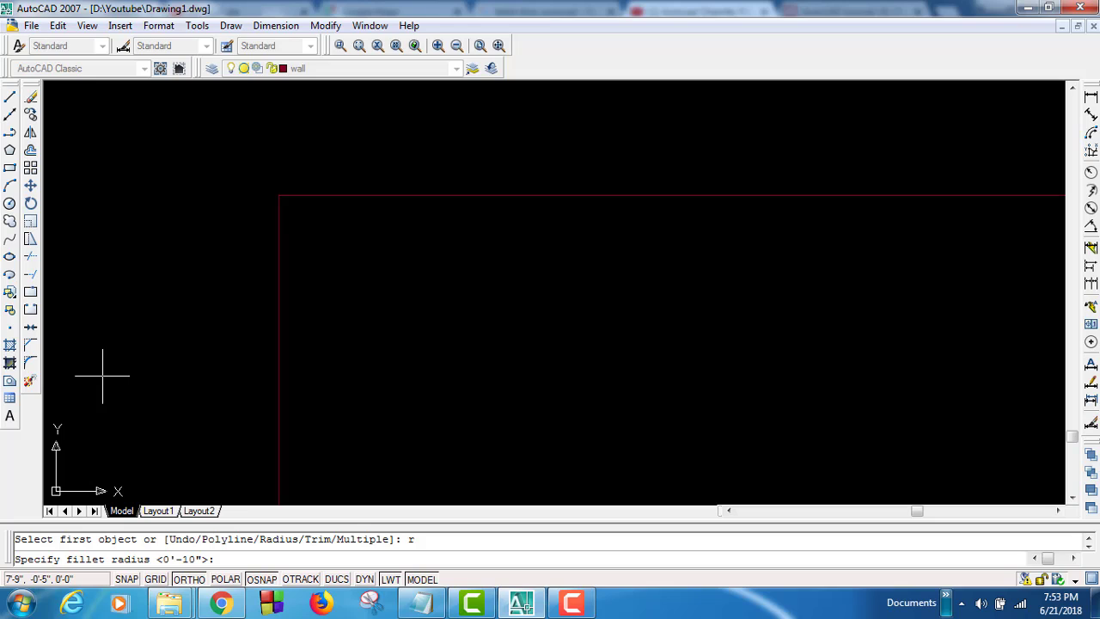
{"action": "type", "text": "1"}
{"action": "type", "text": "0"}
{"action": "key", "text": "Return"}
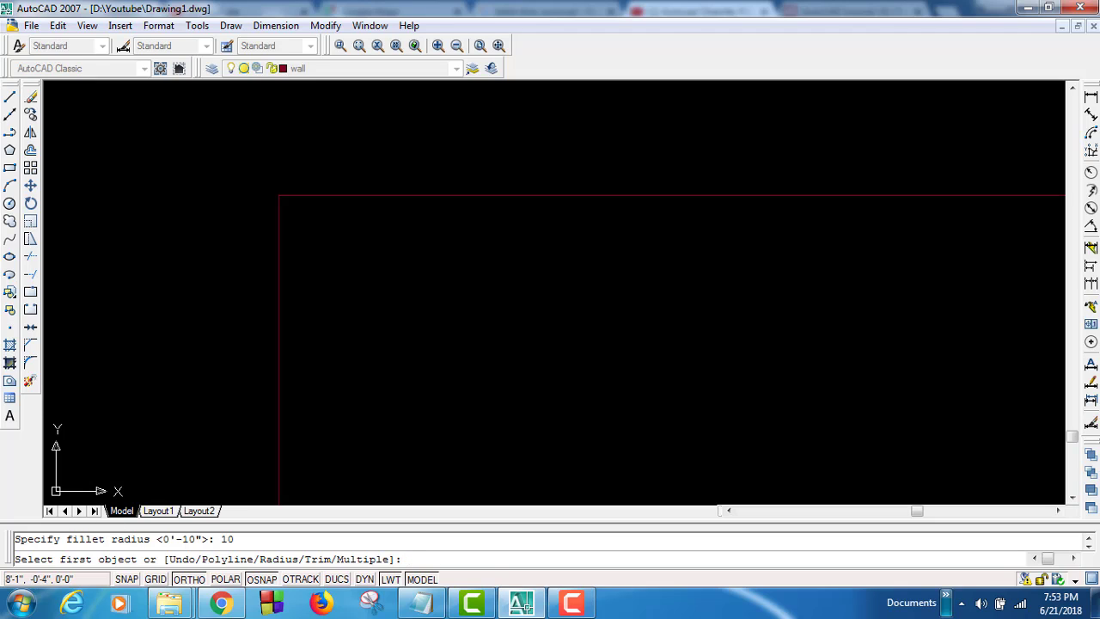
- Try filleting the table outline, cancel, then window-select the side table polyline
{"action": "left_click", "coordinate": [281, 302]}
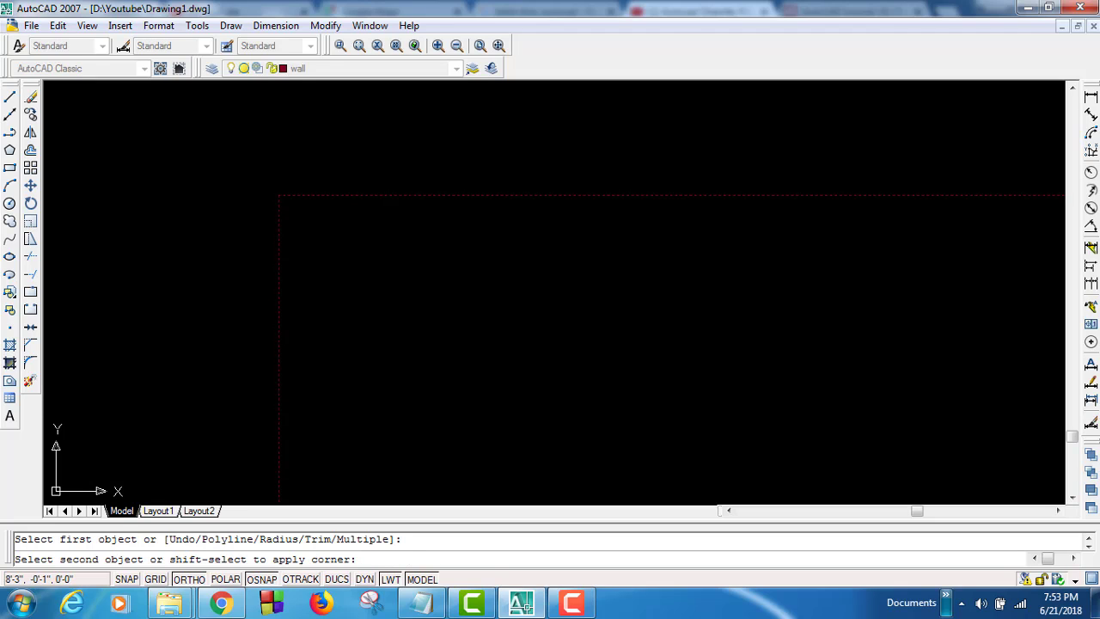
{"action": "left_click", "coordinate": [353, 194]}
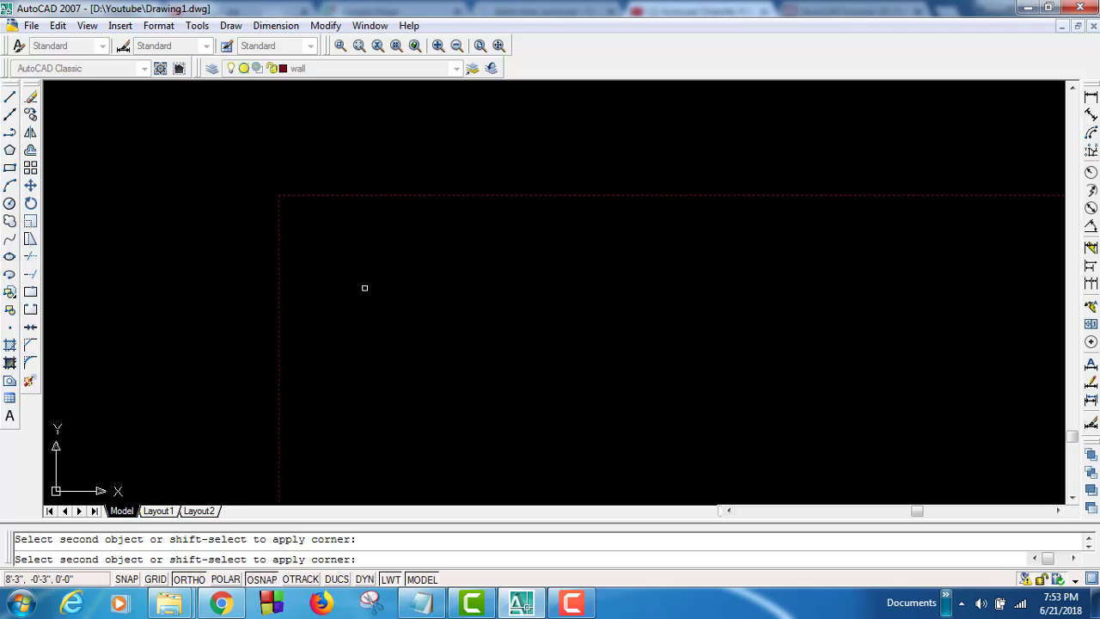
{"action": "key", "text": "Escape"}
{"action": "left_click", "coordinate": [335, 262]}
{"action": "left_click", "coordinate": [243, 231]}
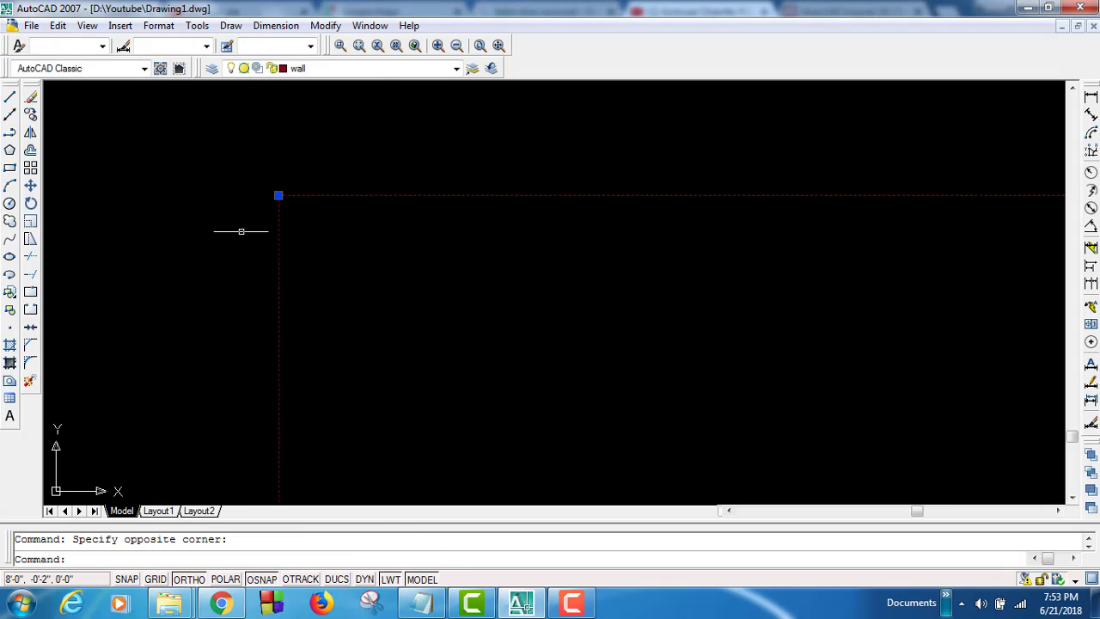
{"action": "key", "text": "Escape"}
- Explode the selected side table polyline and check its separate top and left lines
{"action": "left_click", "coordinate": [280, 293]}
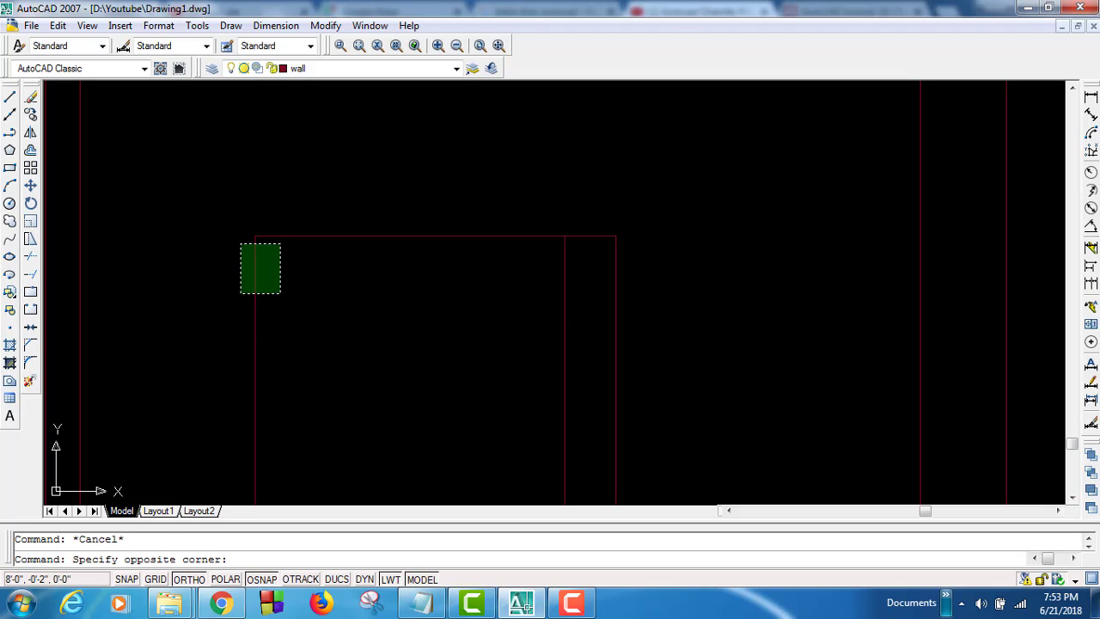
{"action": "left_click", "coordinate": [241, 244]}
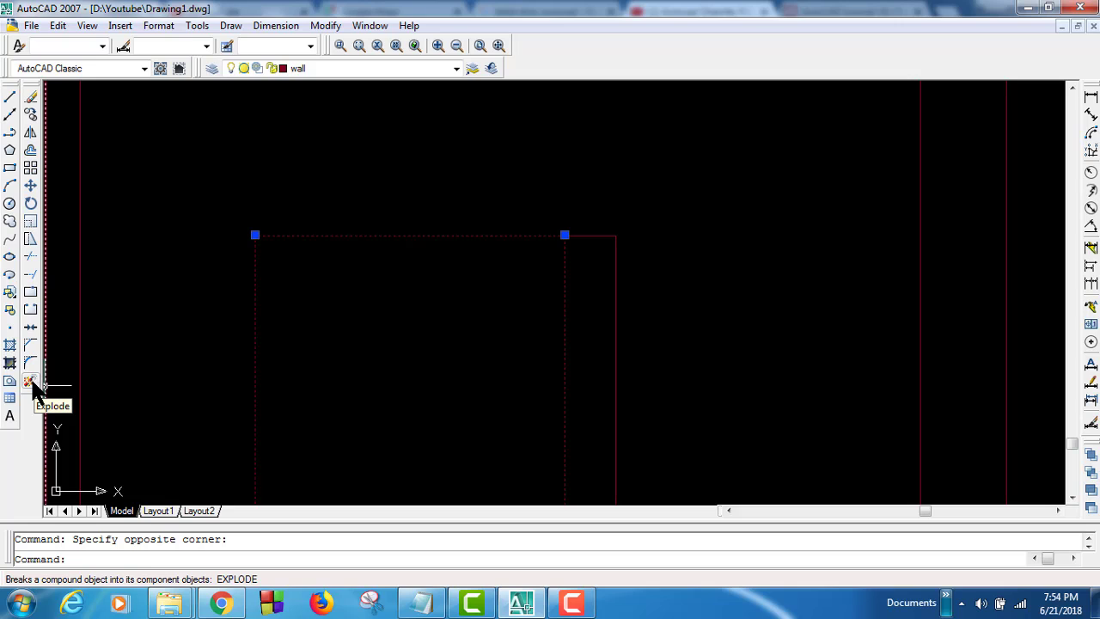
{"action": "left_click", "coordinate": [31, 384]}
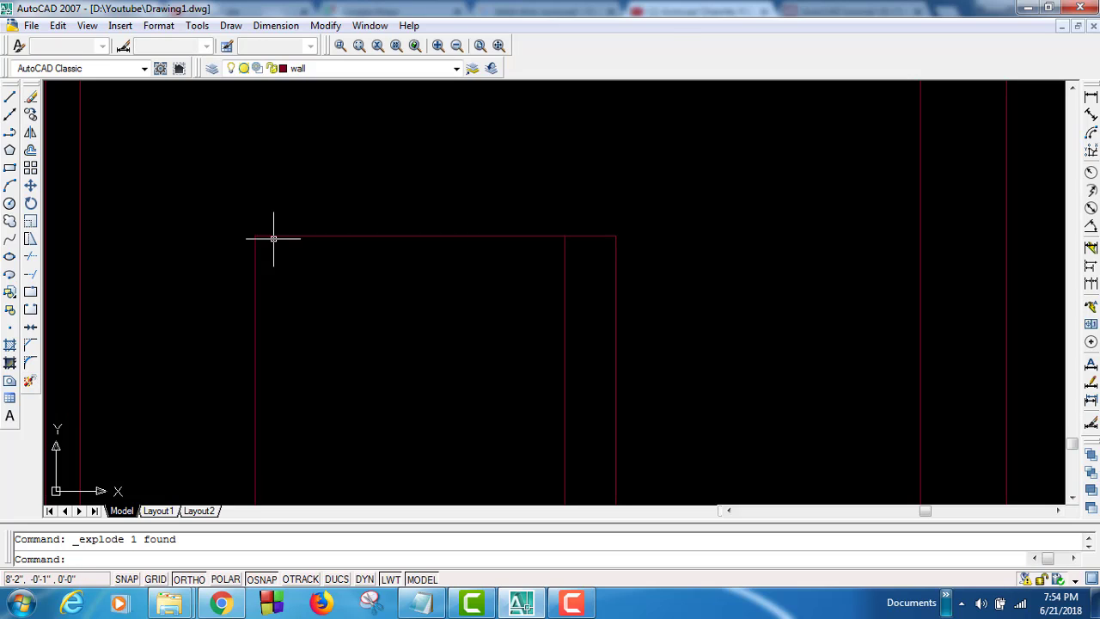
{"action": "left_click_drag", "start_coordinate": [341, 248], "coordinate": [326, 202]}
{"action": "left_click_drag", "start_coordinate": [287, 364], "coordinate": [214, 307]}
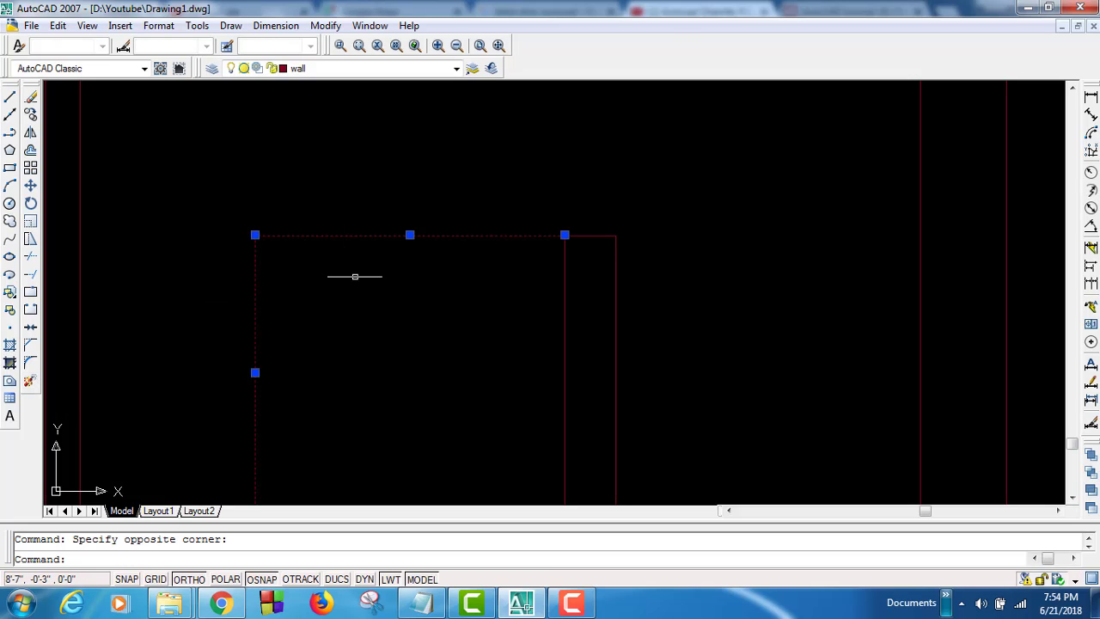
{"action": "key", "text": "Escape"}
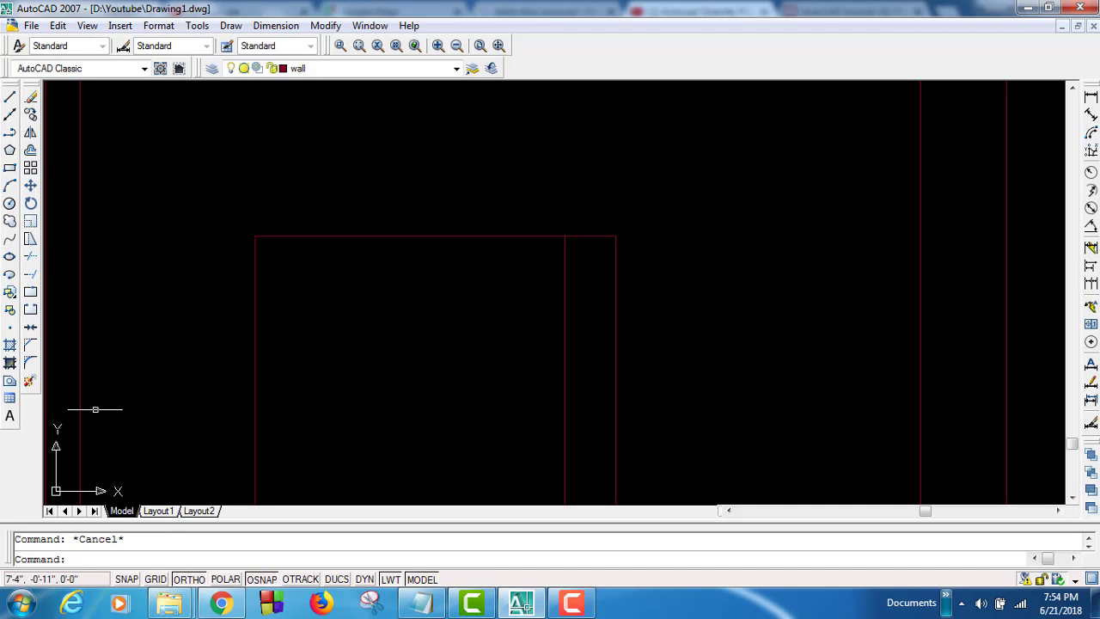
- Fillet the table's top-left corner at a 10-inch radius, then undo the oversized curve
{"action": "left_click", "coordinate": [30, 364]}
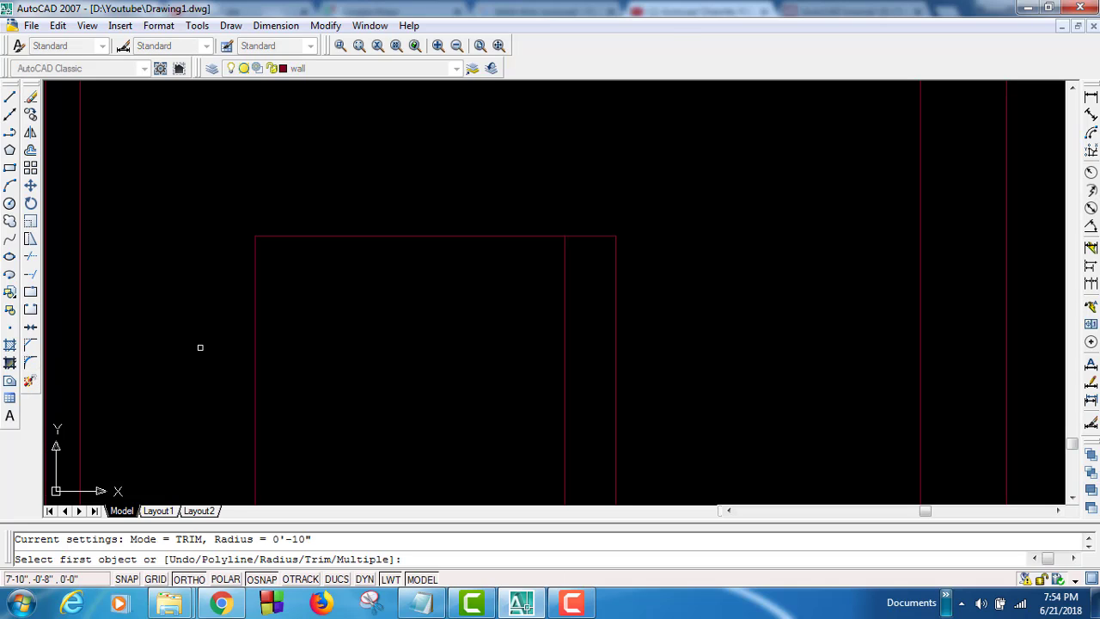
{"action": "type", "text": "r"}
{"action": "key", "text": "Return"}
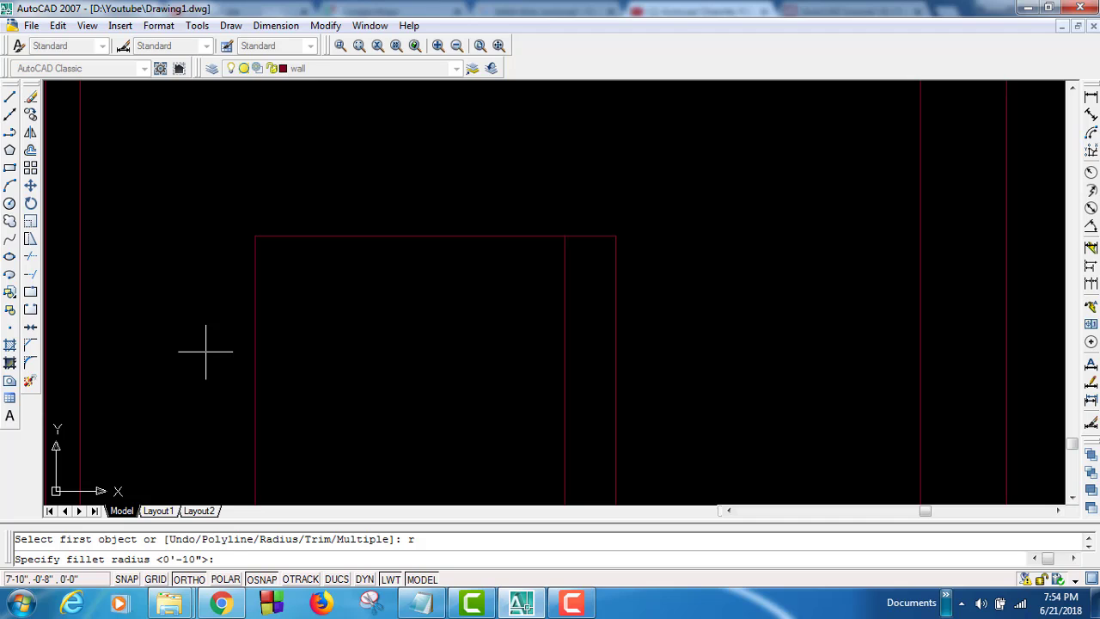
{"action": "type", "text": "10"}
{"action": "key", "text": "Return"}
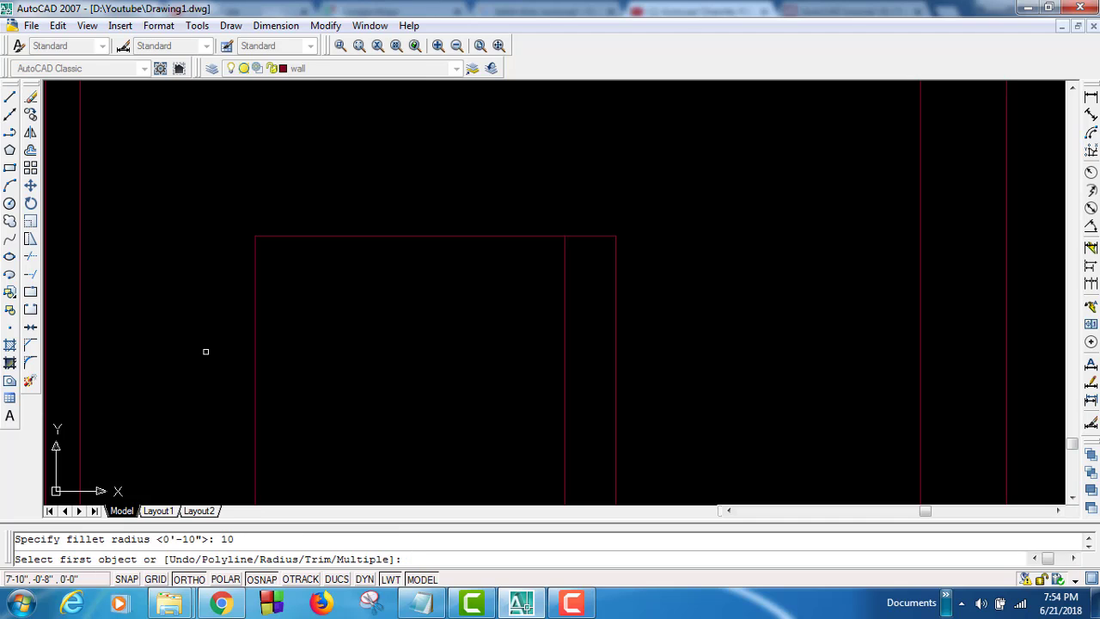
{"action": "left_click", "coordinate": [252, 264]}
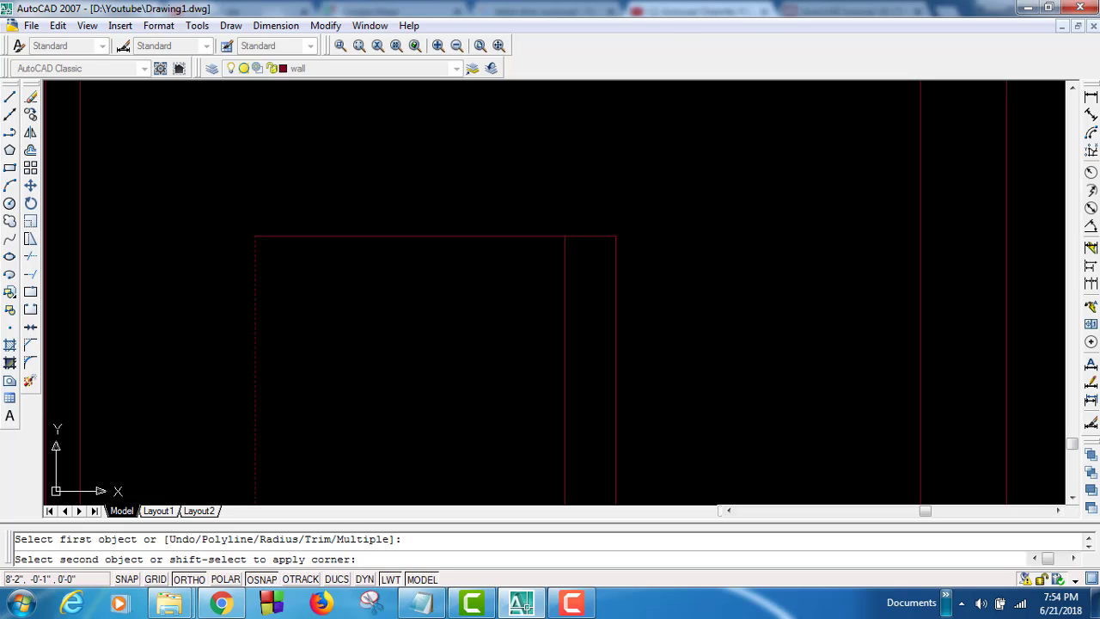
{"action": "left_click", "coordinate": [275, 236]}
{"action": "scroll", "coordinate": [349, 319], "scroll_direction": "down", "scroll_amount": 5}
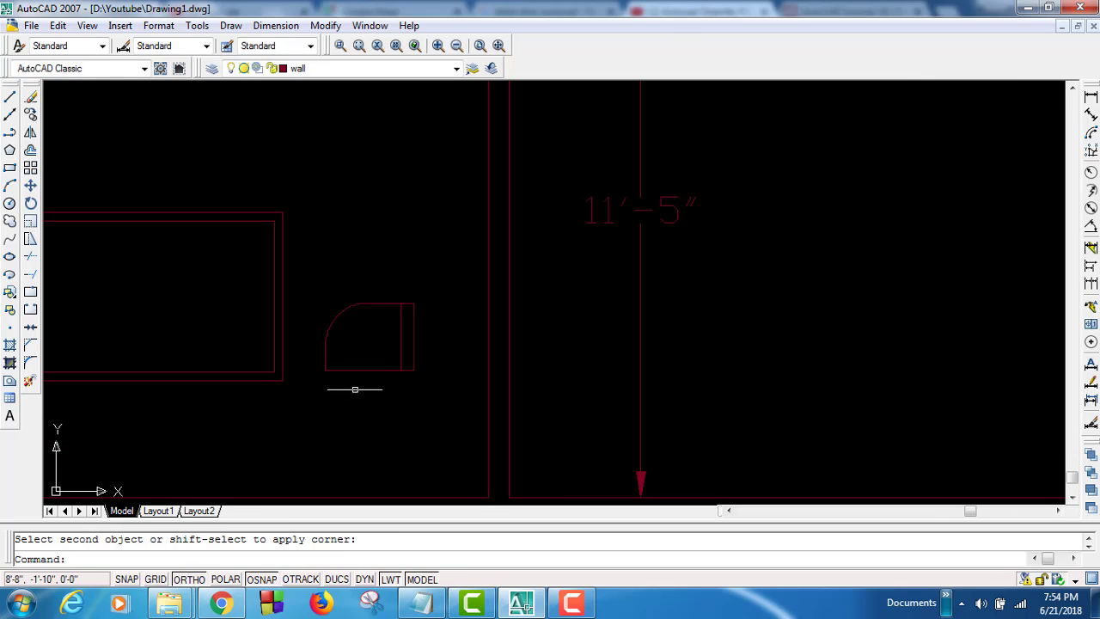
{"action": "scroll", "coordinate": [355, 390], "scroll_direction": "up", "scroll_amount": 3}
{"action": "scroll", "coordinate": [352, 363], "scroll_direction": "up", "scroll_amount": 2}
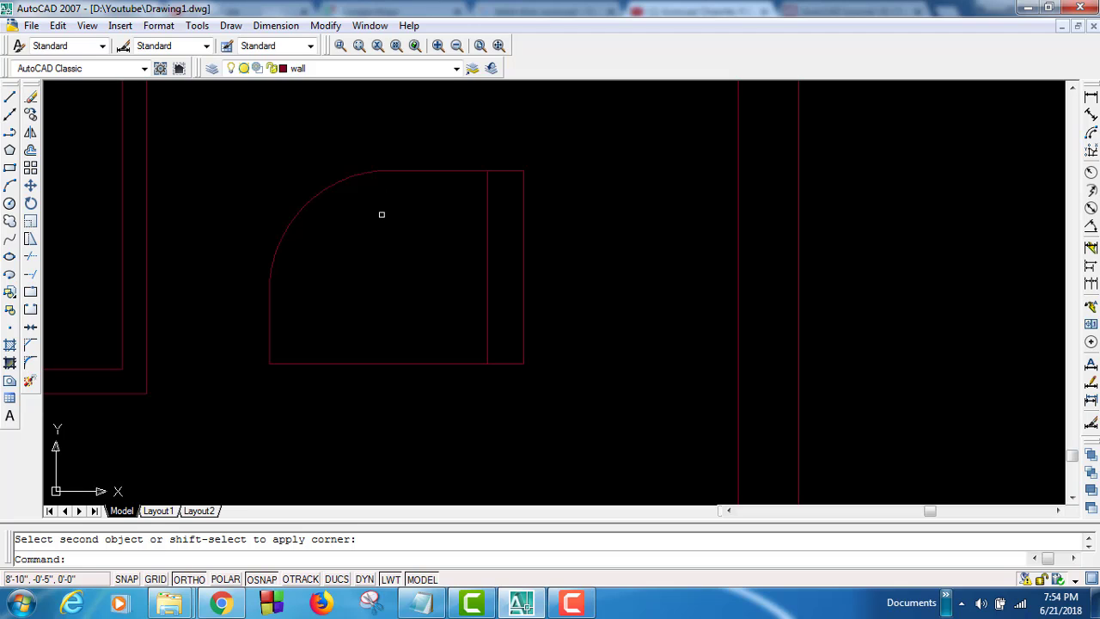
{"action": "key", "text": "ctrl+z"}
{"action": "key", "text": "ctrl+z"}
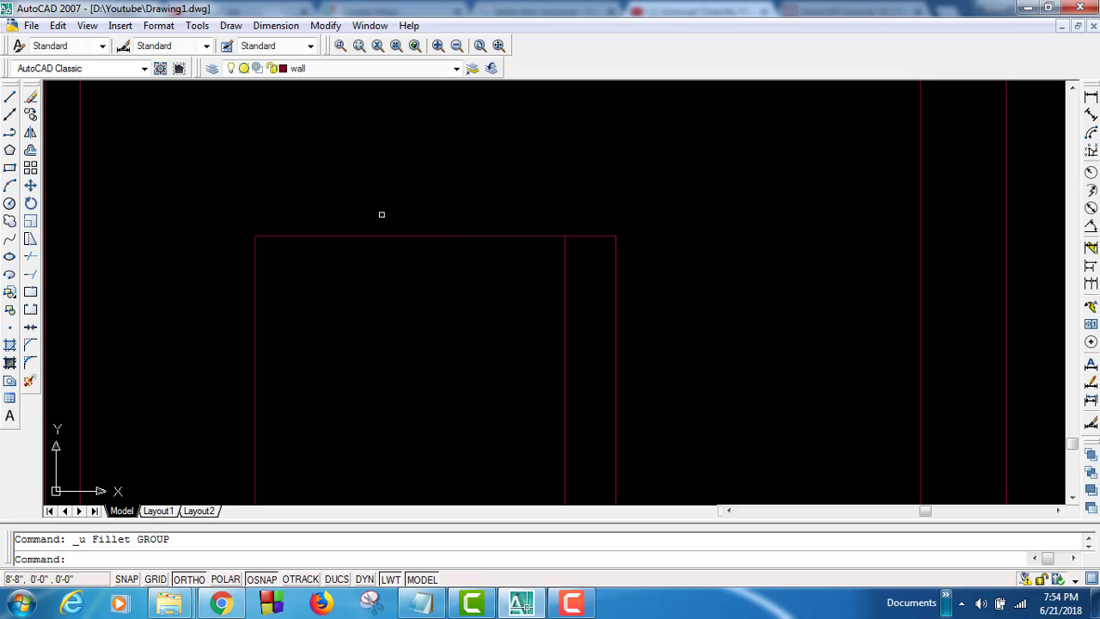
- Fillet the side table's top and left edges with a 4-inch radius
{"action": "left_click", "coordinate": [31, 364]}
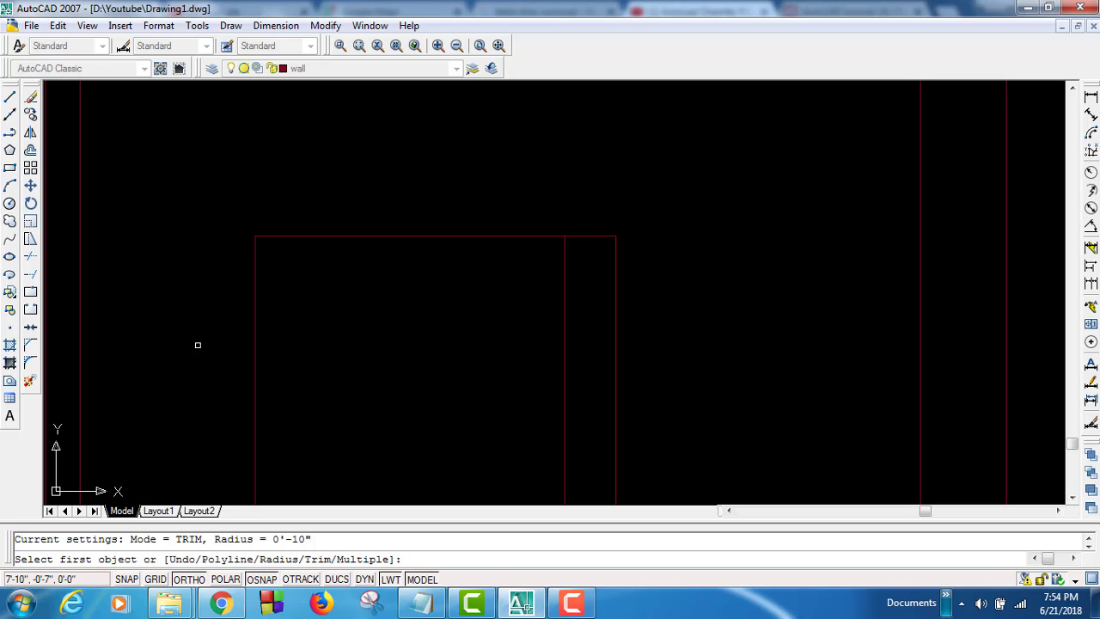
{"action": "type", "text": "r"}
{"action": "key", "text": "Return"}
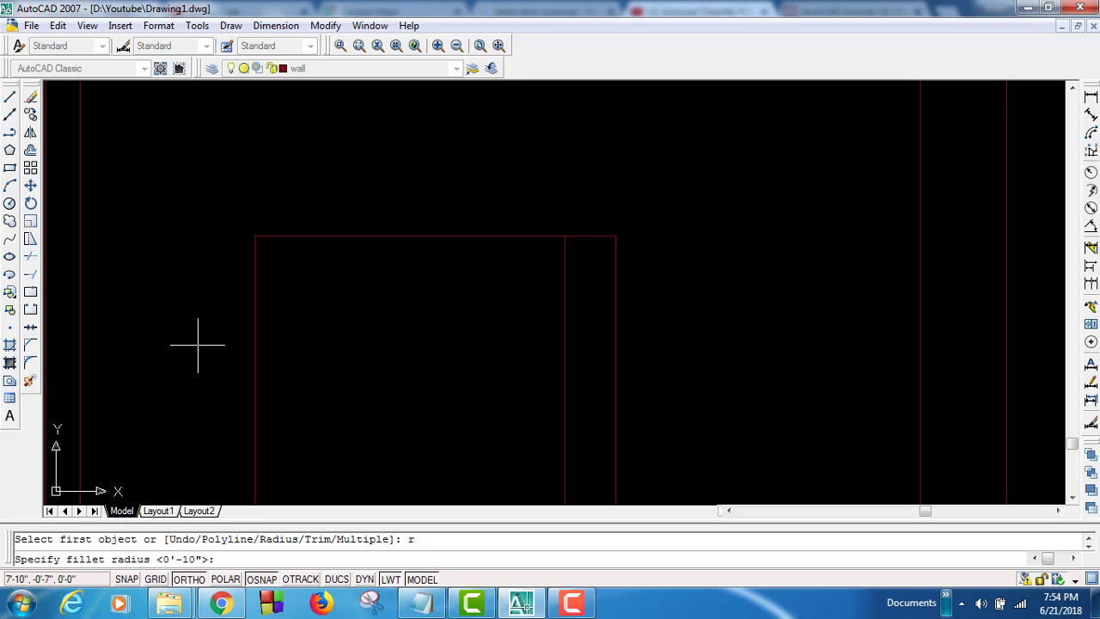
{"action": "type", "text": "4"}
{"action": "key", "text": "Return"}
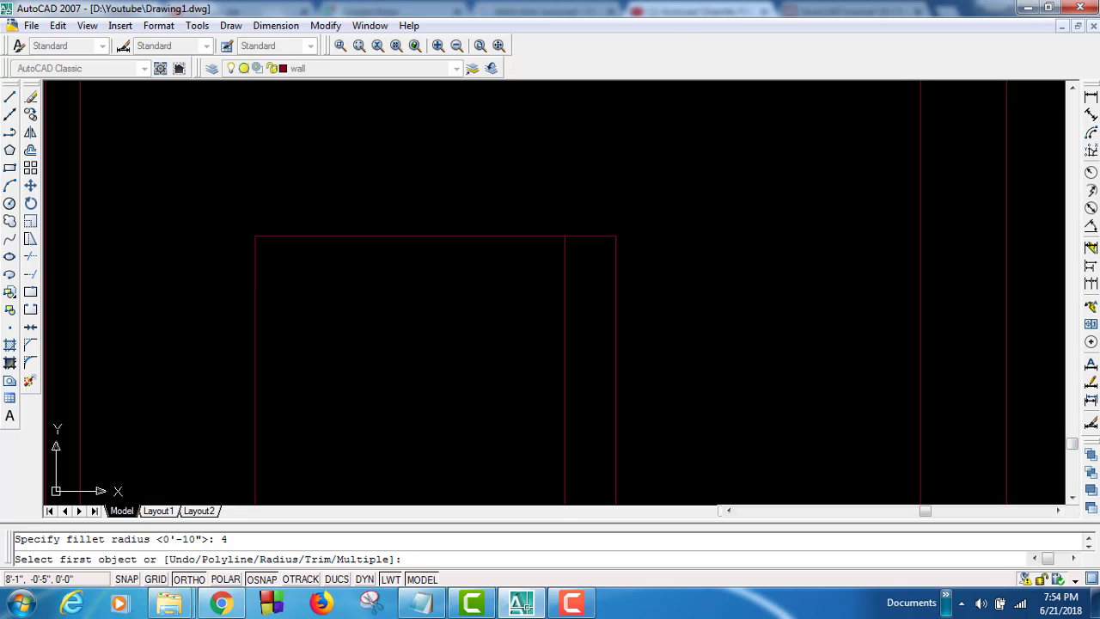
{"action": "left_click", "coordinate": [256, 275]}
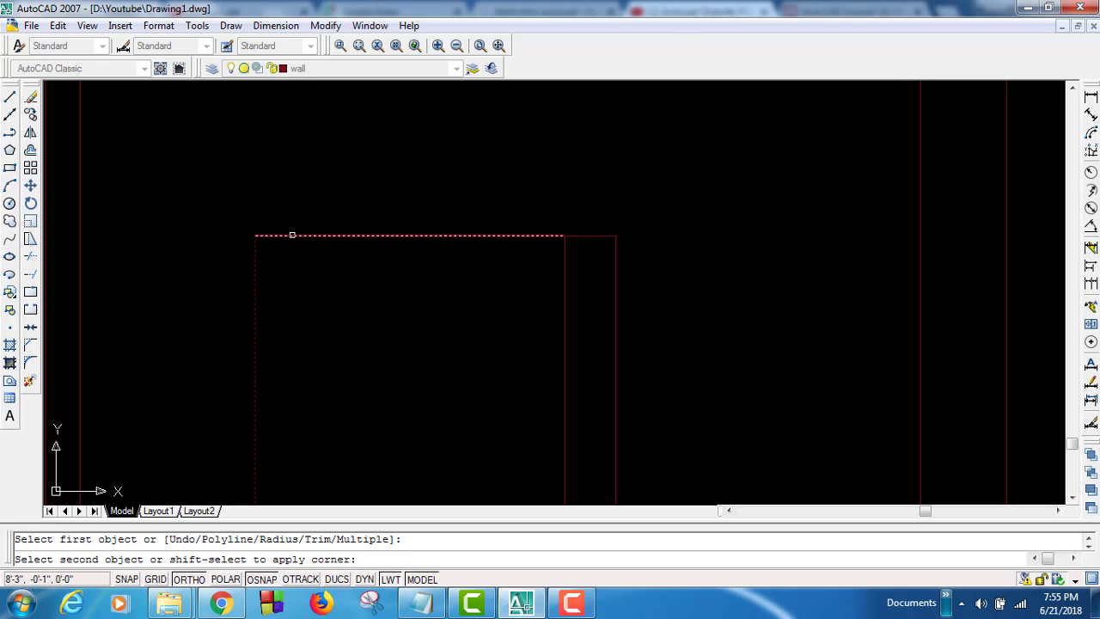
{"action": "left_click", "coordinate": [290, 236]}
{"action": "scroll", "coordinate": [294, 309], "scroll_direction": "down", "scroll_amount": 2}
{"action": "scroll", "coordinate": [294, 309], "scroll_direction": "down", "scroll_amount": 5}
{"action": "scroll", "coordinate": [310, 378], "scroll_direction": "up", "scroll_amount": 4}
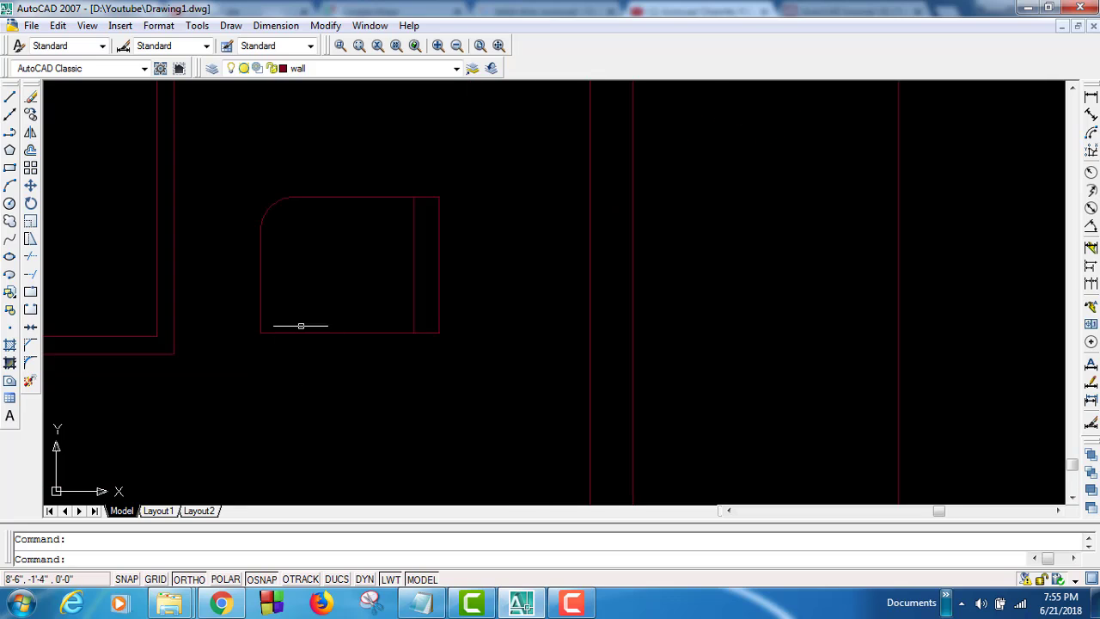
{"action": "scroll", "coordinate": [298, 324], "scroll_direction": "up", "scroll_amount": 3}
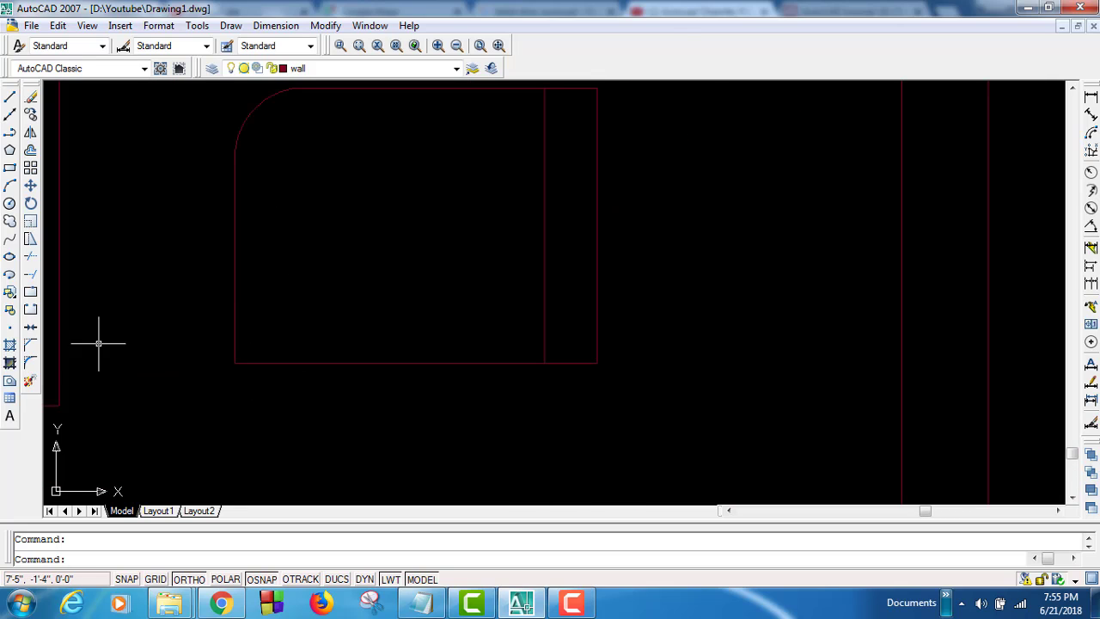
- Fillet the table's left and bottom edges with a 4-inch radius
{"action": "left_click", "coordinate": [30, 362]}
{"action": "type", "text": "r"}
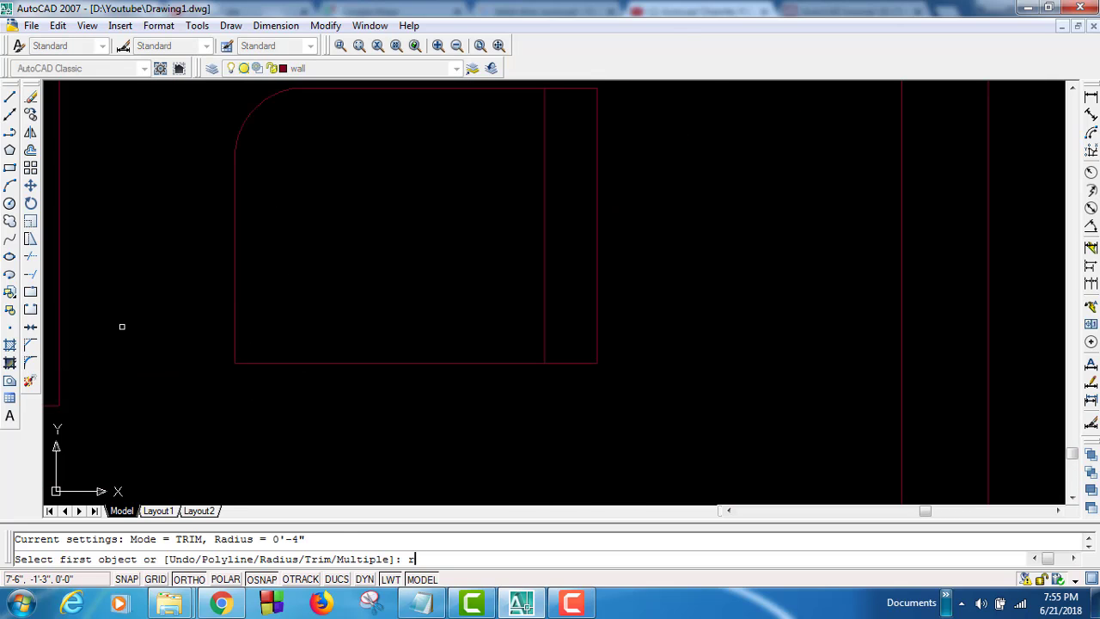
{"action": "key", "text": "Return"}
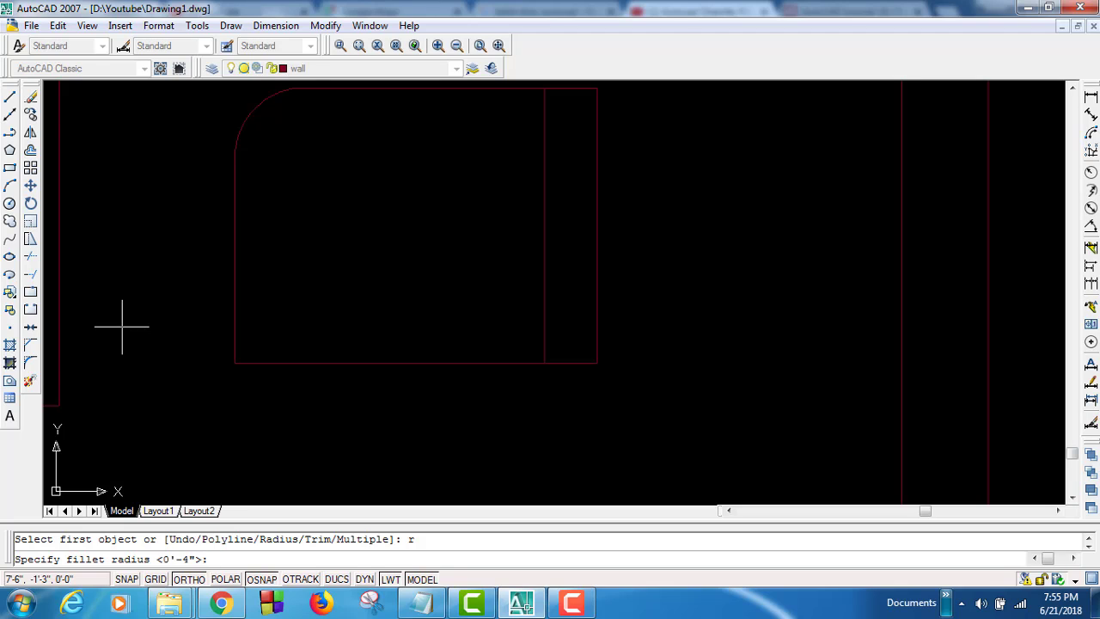
{"action": "type", "text": "4"}
{"action": "key", "text": "Return"}
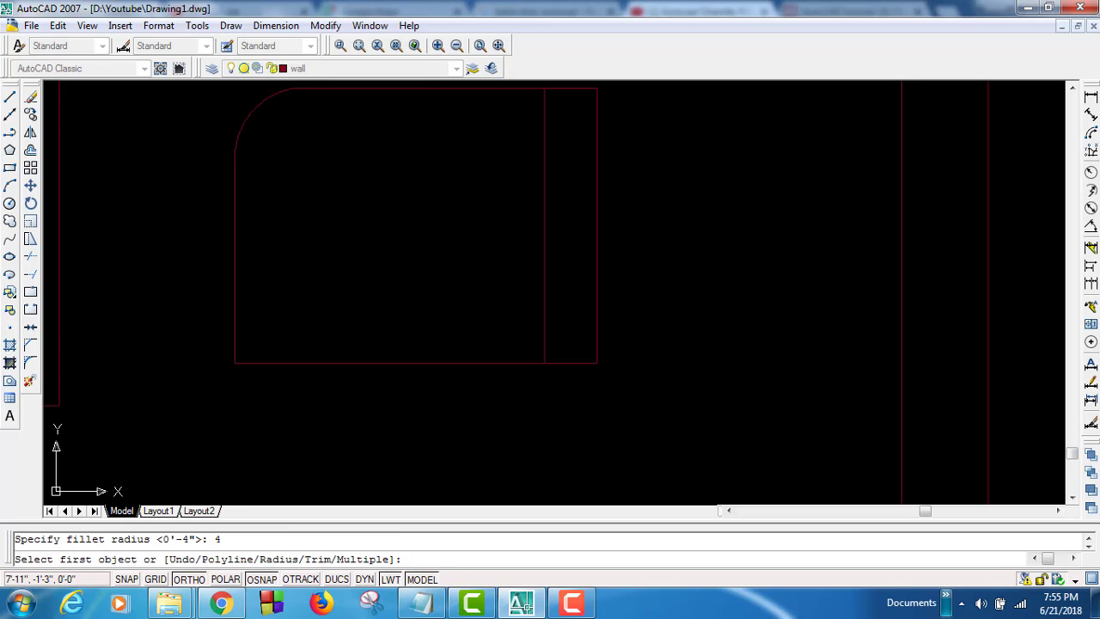
{"action": "left_click", "coordinate": [237, 302]}
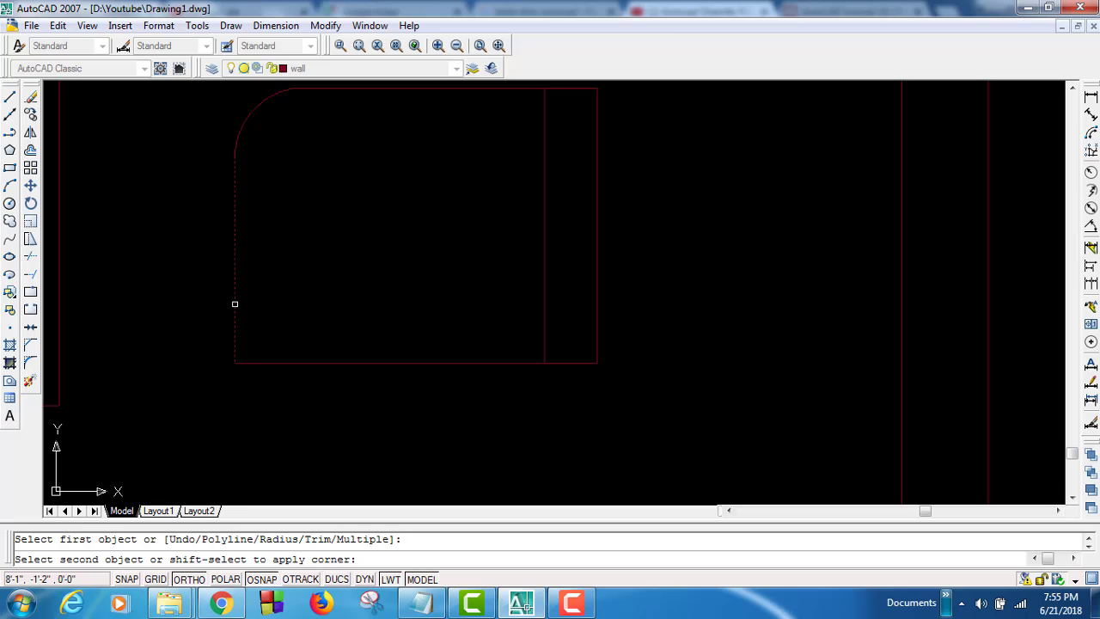
{"action": "left_click", "coordinate": [264, 365]}
{"action": "scroll", "coordinate": [325, 414], "scroll_direction": "down", "scroll_amount": 3}
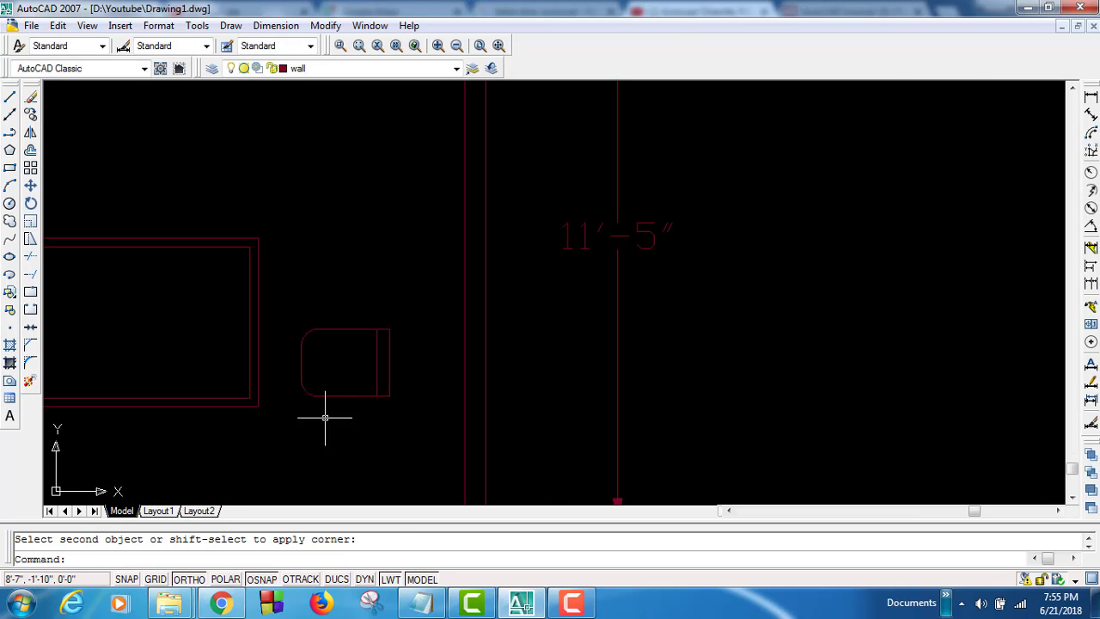
{"action": "scroll", "coordinate": [381, 422], "scroll_direction": "up", "scroll_amount": 2}
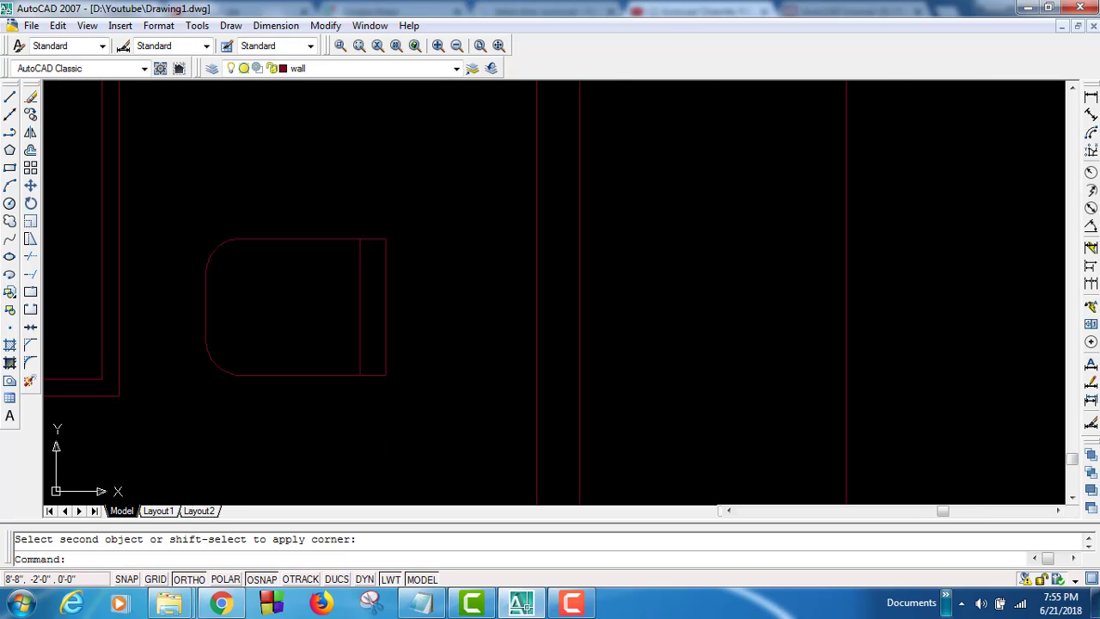
{"action": "scroll", "coordinate": [285, 315], "scroll_direction": "down", "scroll_amount": 3}
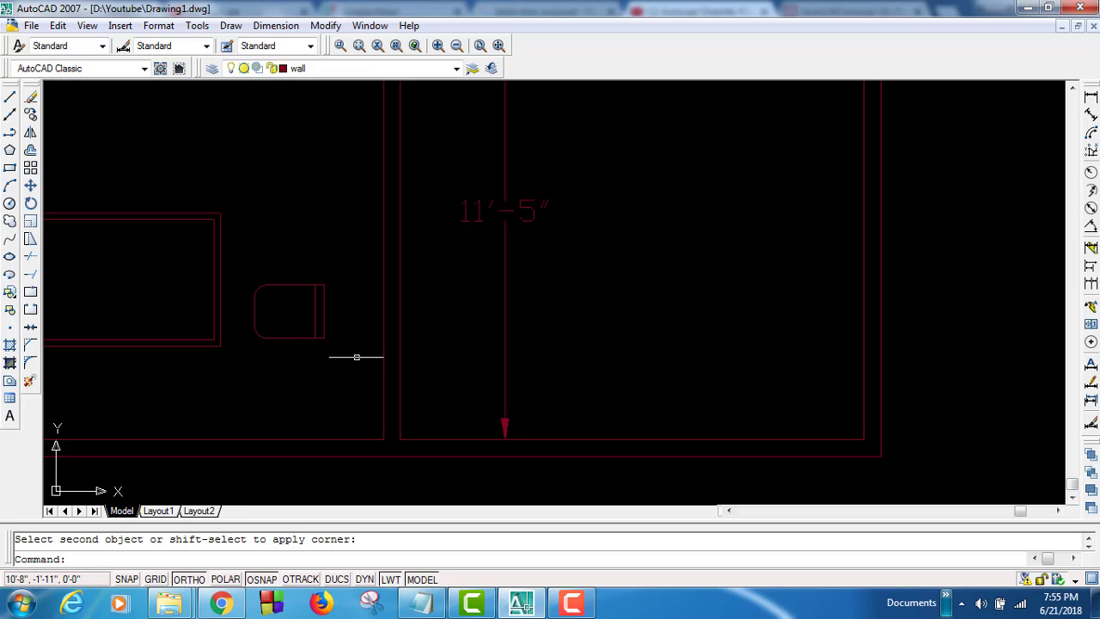
- Copy the rounded side table from its corner to a spot directly above the original
{"action": "key", "text": "Escape"}
{"action": "left_click", "coordinate": [348, 354]}
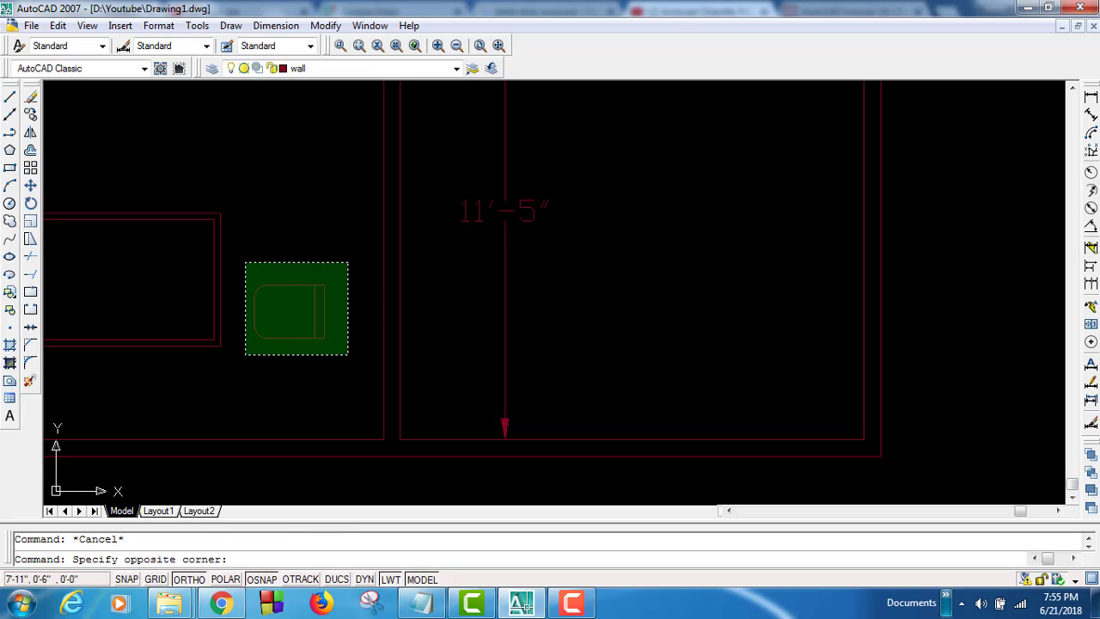
{"action": "left_click", "coordinate": [220, 238]}
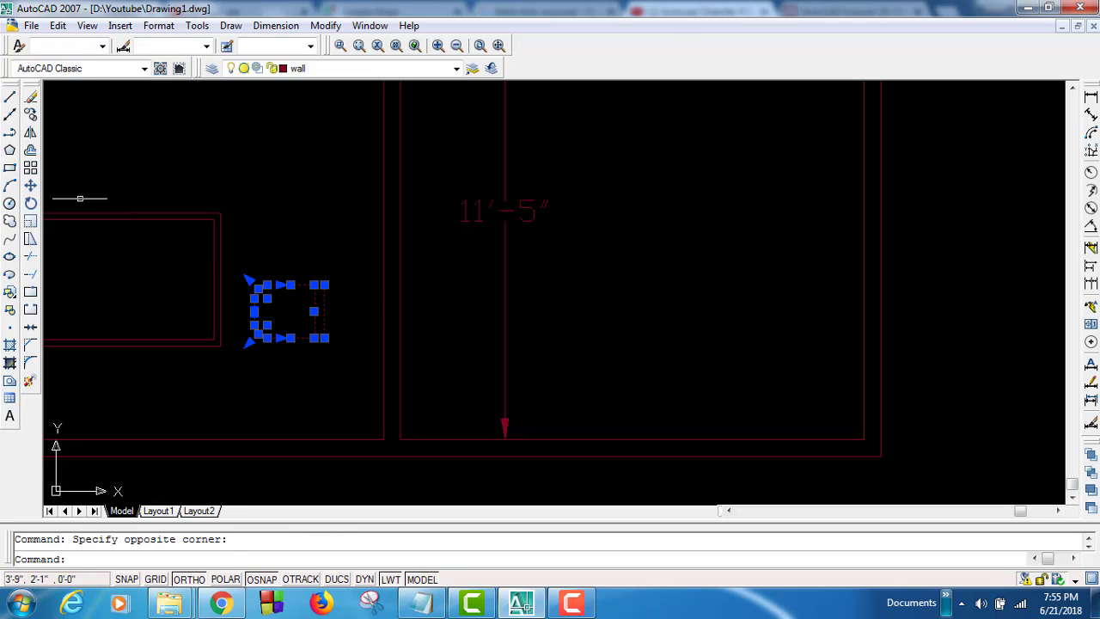
{"action": "left_click", "coordinate": [30, 114]}
{"action": "left_click", "coordinate": [324, 338]}
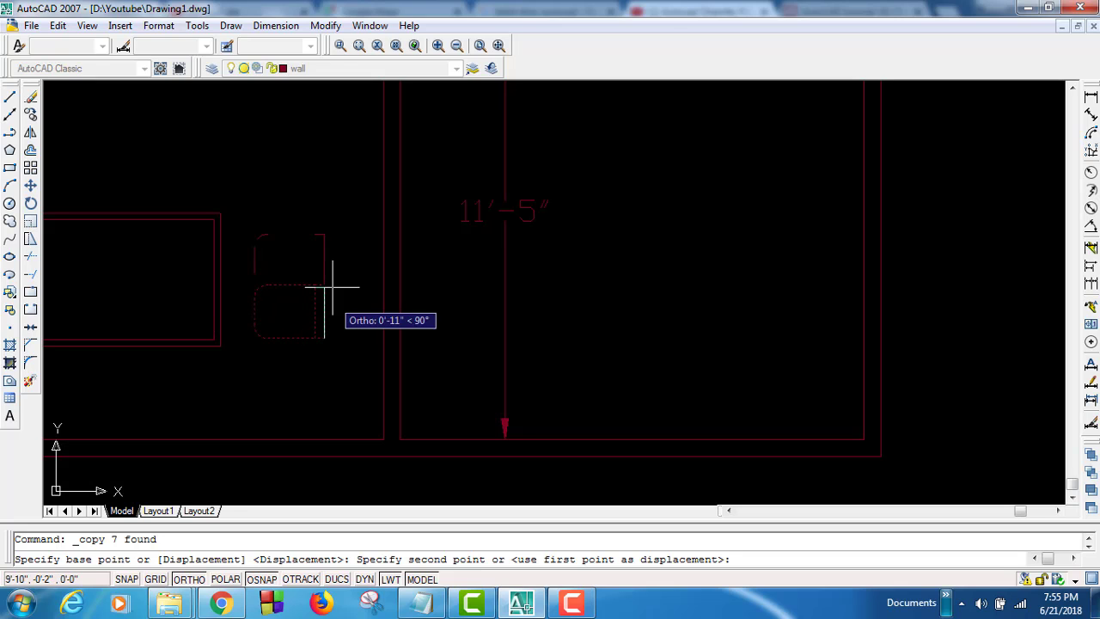
{"action": "left_click", "coordinate": [356, 387]}
{"action": "key", "text": "Escape"}
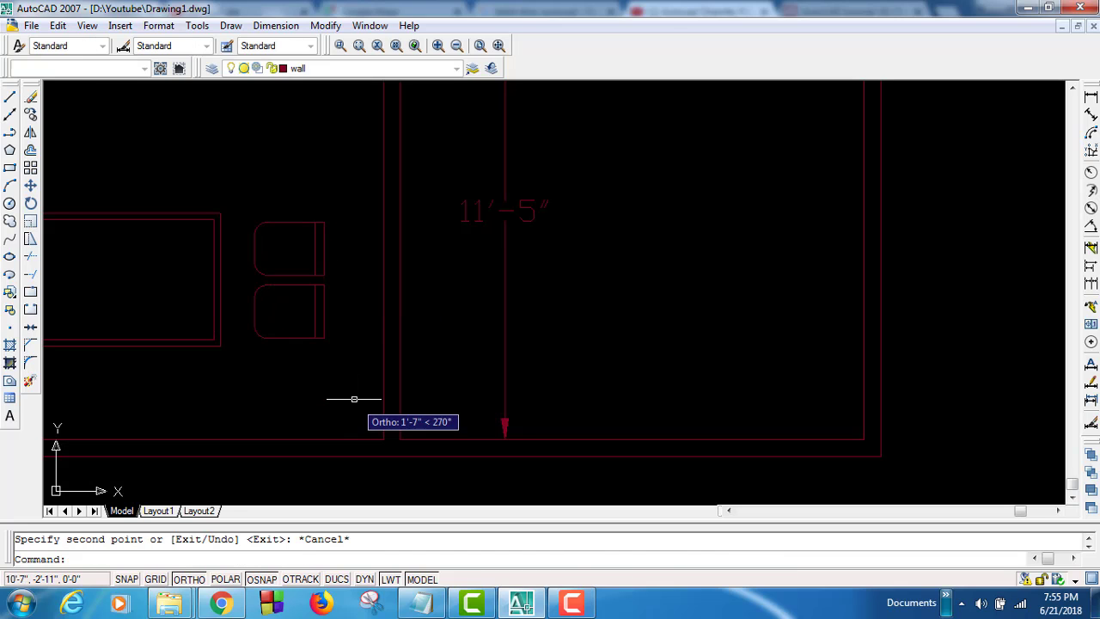
{"action": "scroll", "coordinate": [361, 399], "scroll_direction": "down", "scroll_amount": 4}
{"action": "scroll", "coordinate": [233, 373], "scroll_direction": "up", "scroll_amount": 2}
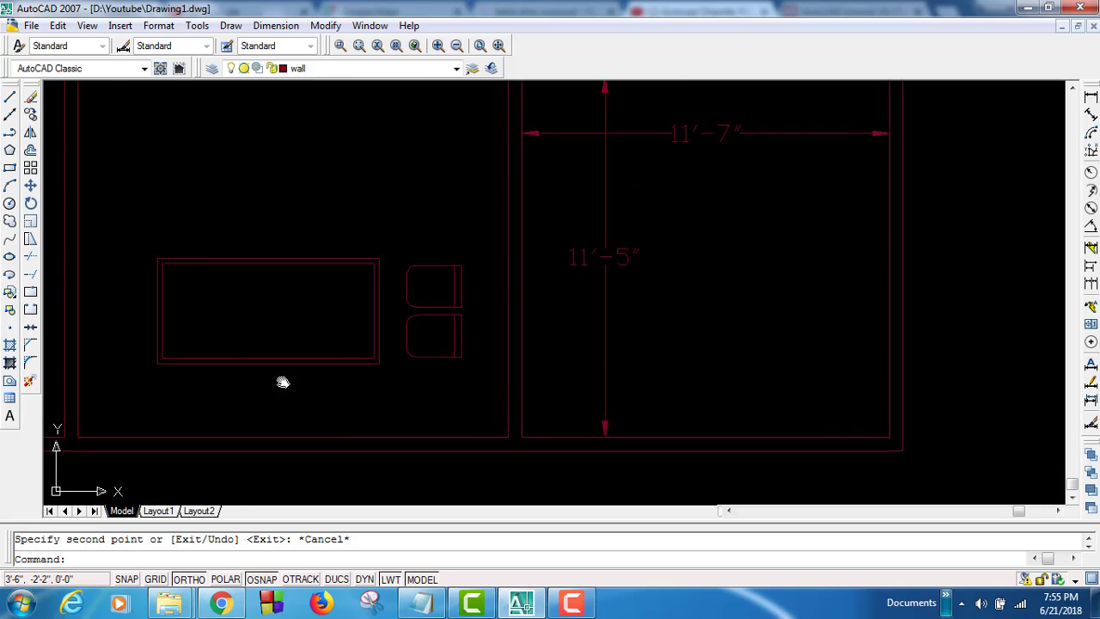
{"action": "scroll", "coordinate": [283, 381], "scroll_direction": "up", "scroll_amount": 1}
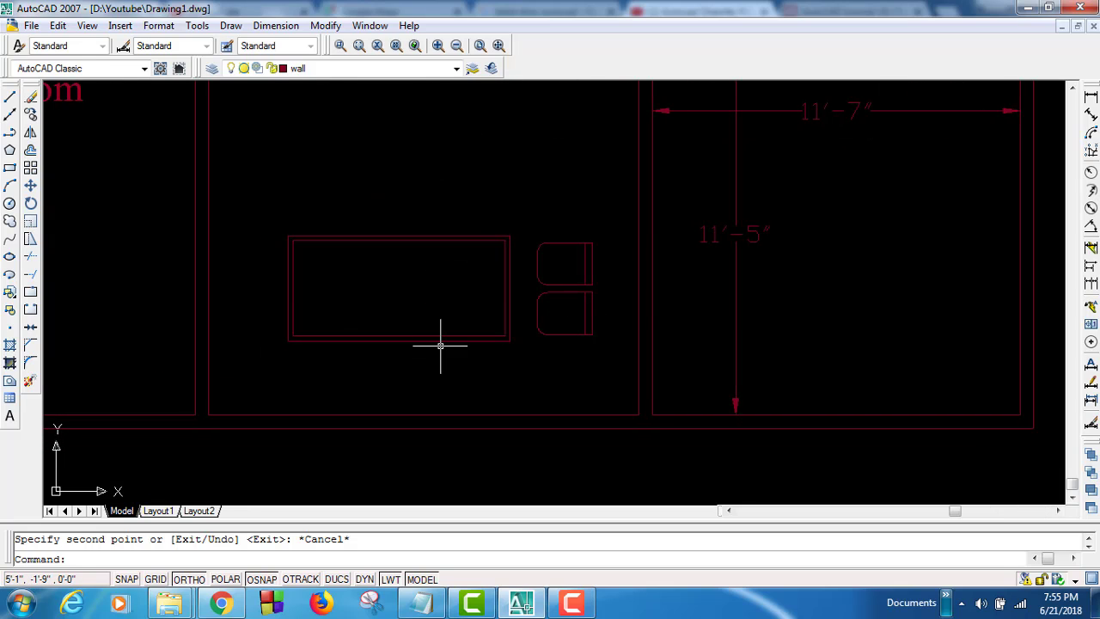